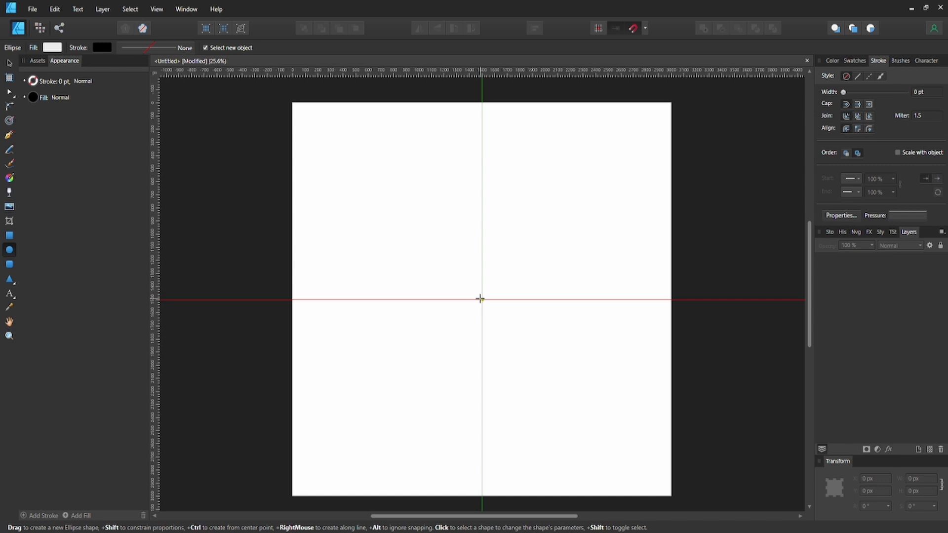
# Draw a 1650.6 × 1650.6 px circle centred on the page with the Ellipse Tool
pyautogui.moveTo(480, 299); pyautogui.dragTo(573, 418)
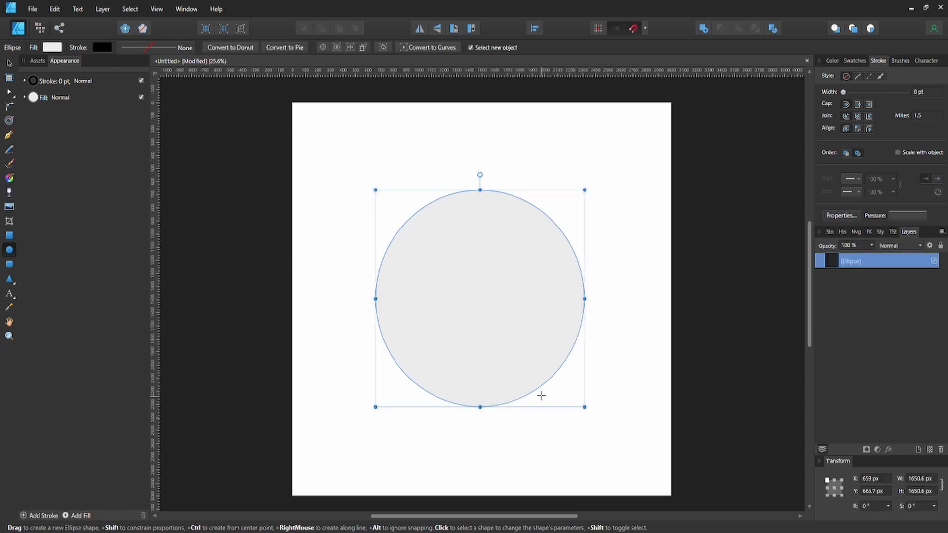
pyautogui.press('v')
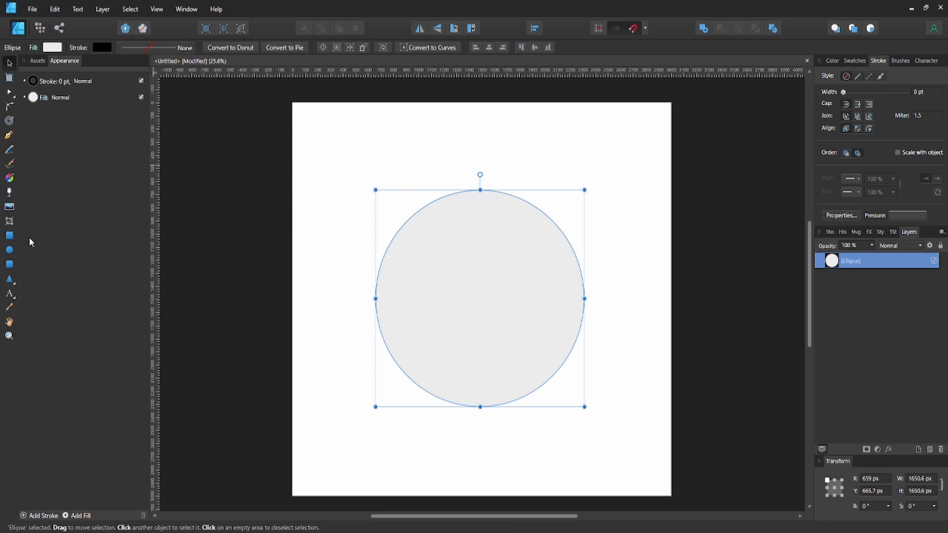
# Select the circle and click its outline with the Artistic Text Tool to make a Shape Path Text layer
pyautogui.click(10, 294)
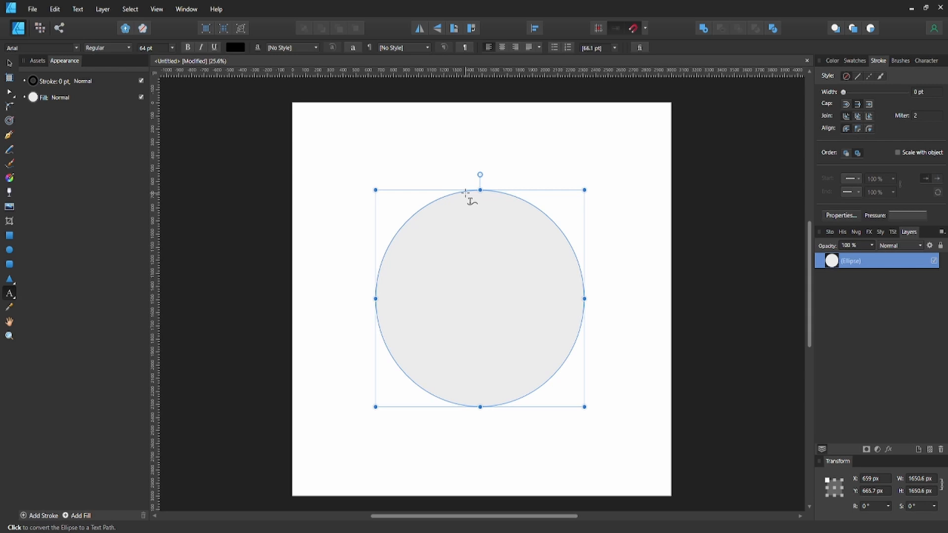
pyautogui.press('v')
pyautogui.click(440, 173)
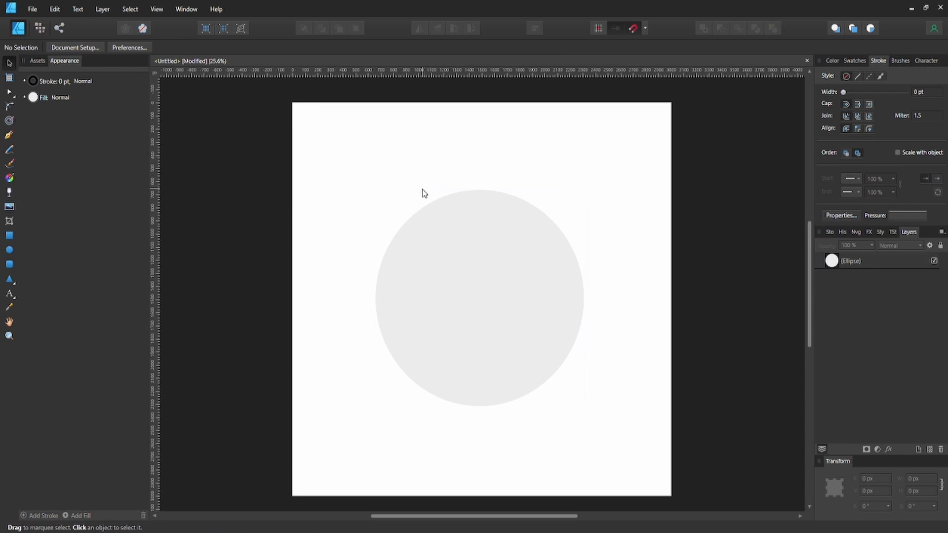
pyautogui.press('t')
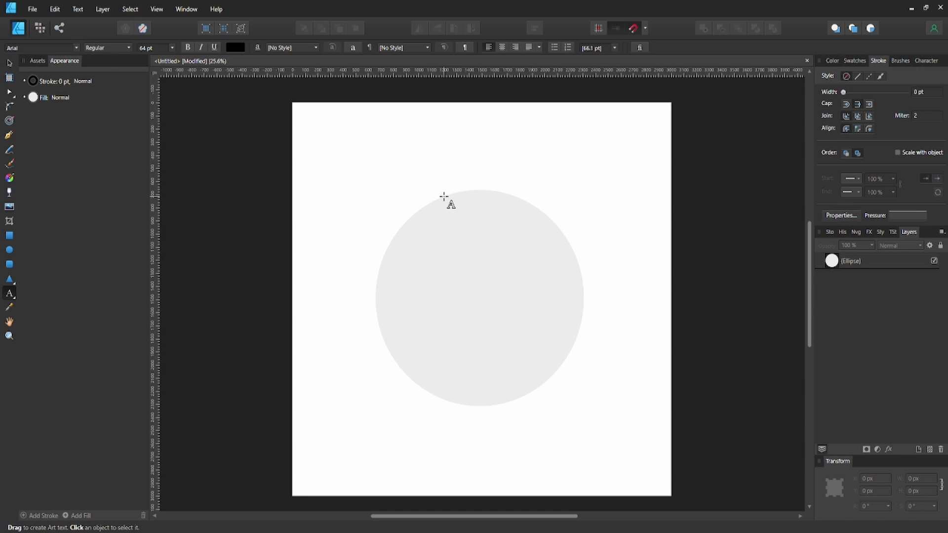
pyautogui.click(9, 62)
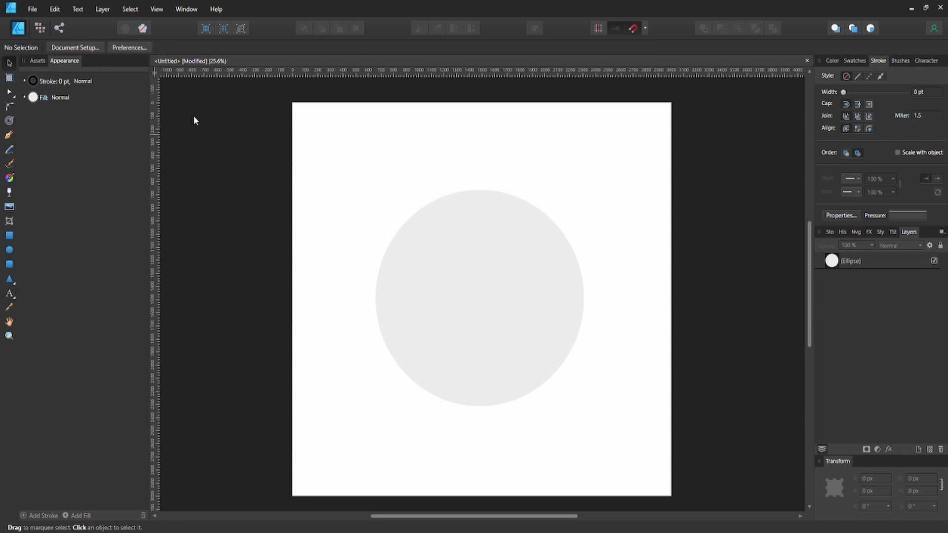
pyautogui.click(465, 216)
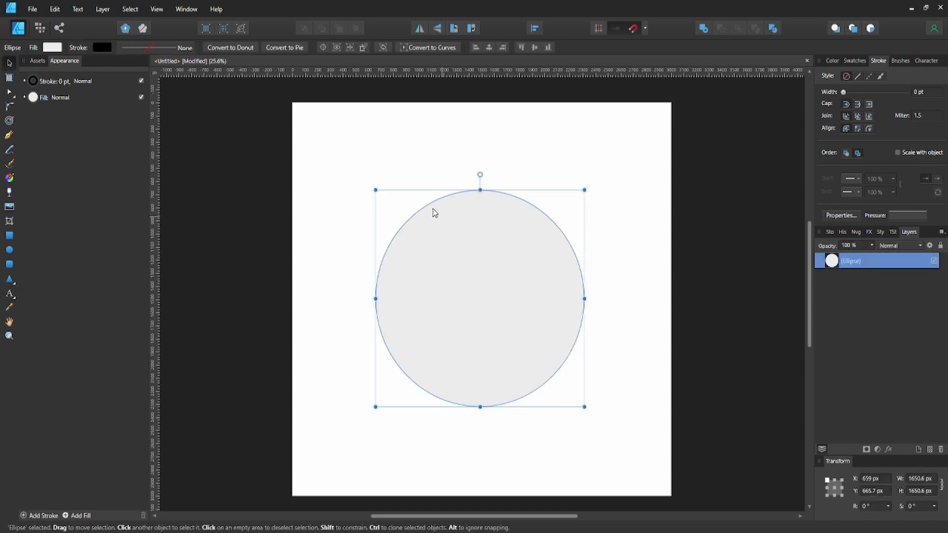
pyautogui.press('t')
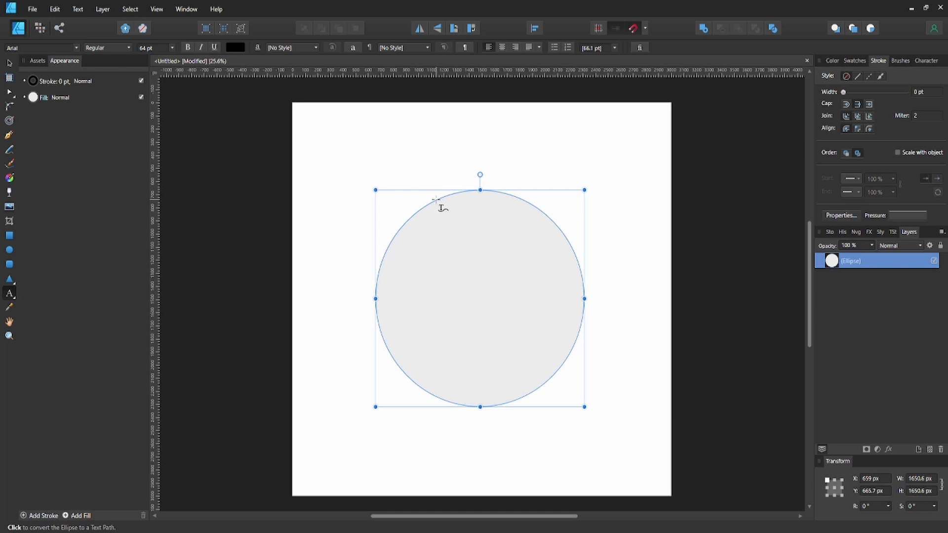
pyautogui.click(436, 200)
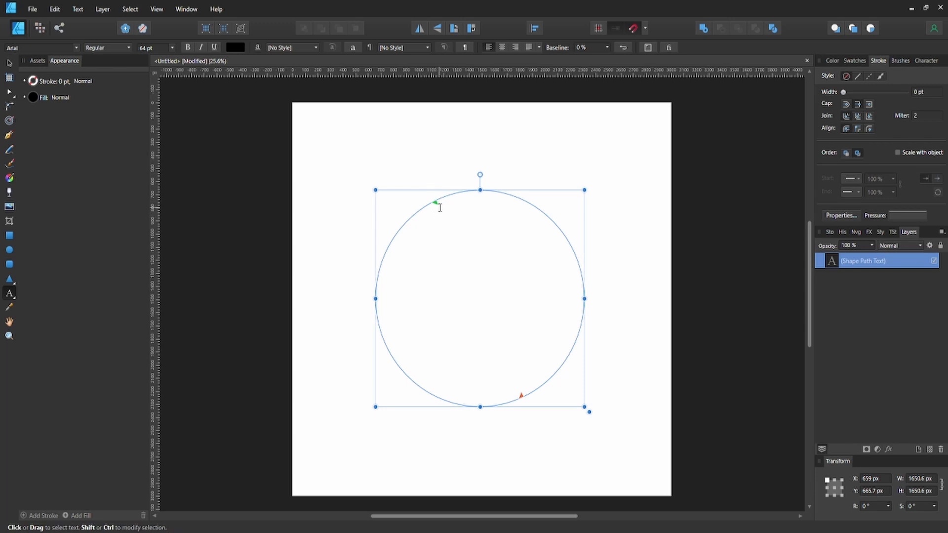
# Type 'Lorem Ipsum' on the circular path in Arial 64 pt and select all of it
pyautogui.write('H')
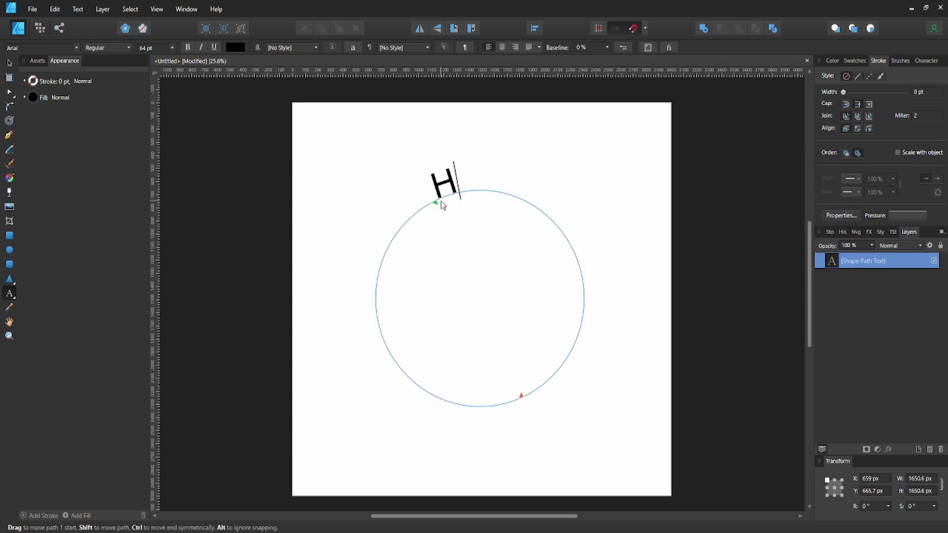
pyautogui.press('BackSpace')
pyautogui.write('Lo')
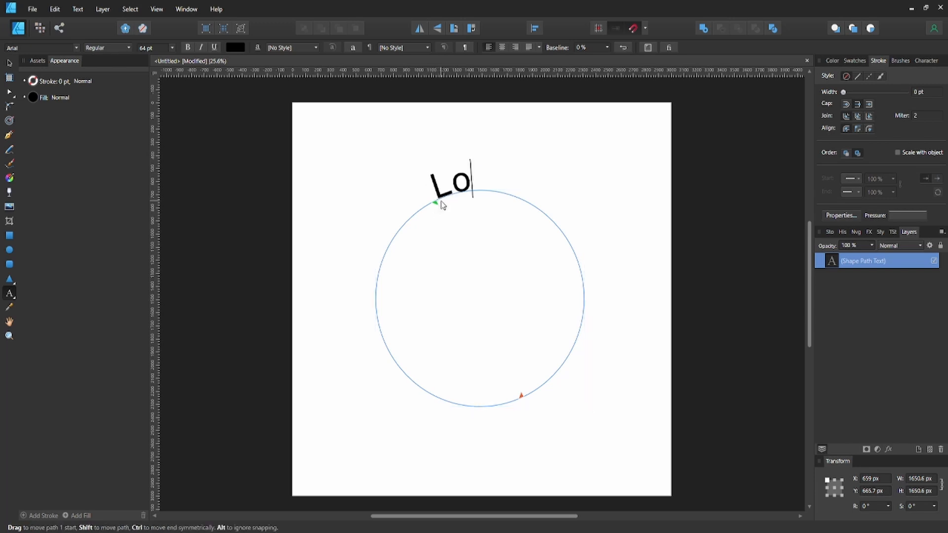
pyautogui.write('rem Ipsum')
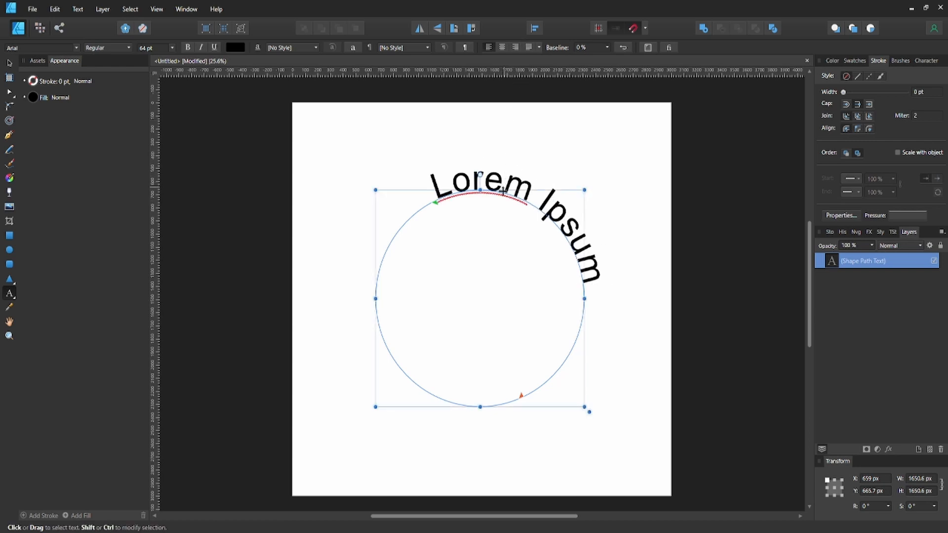
pyautogui.doubleClick(498, 189)
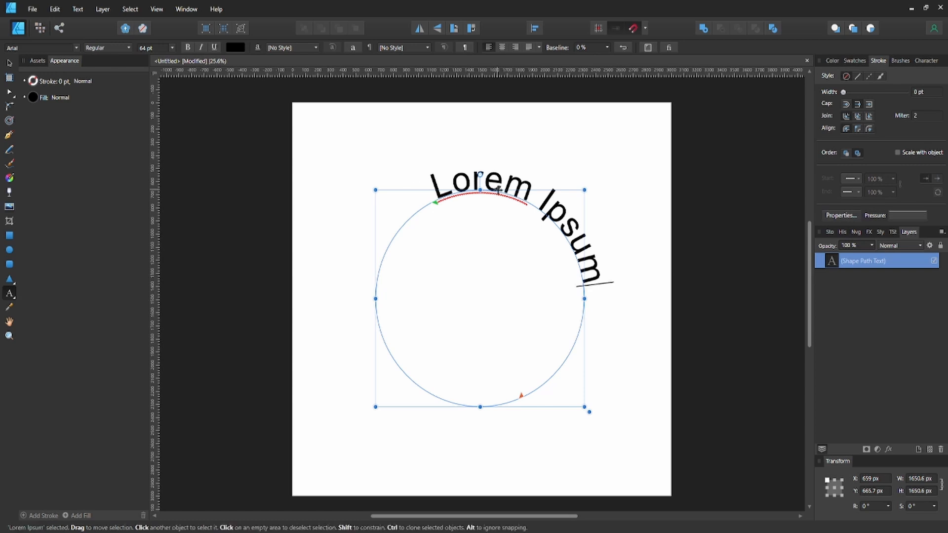
pyautogui.tripleClick(498, 189)
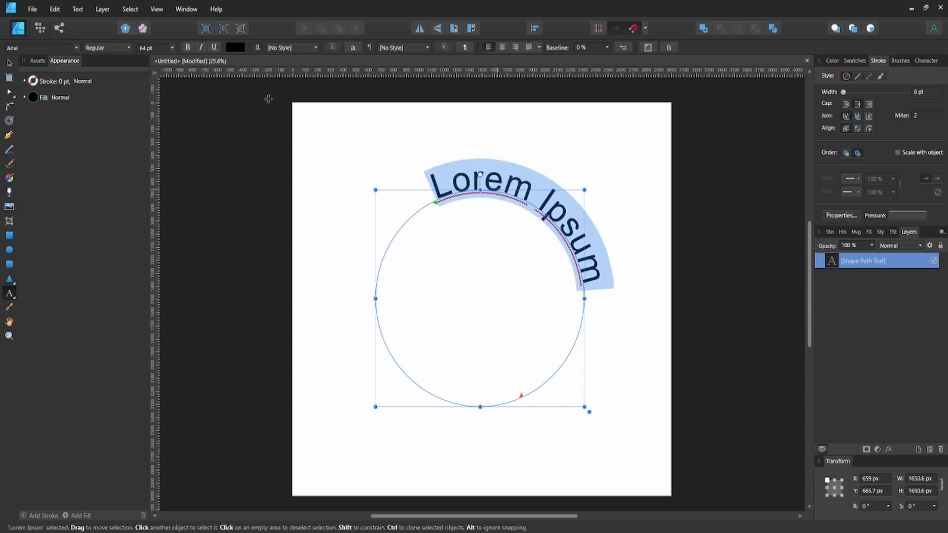
pyautogui.click(172, 45)
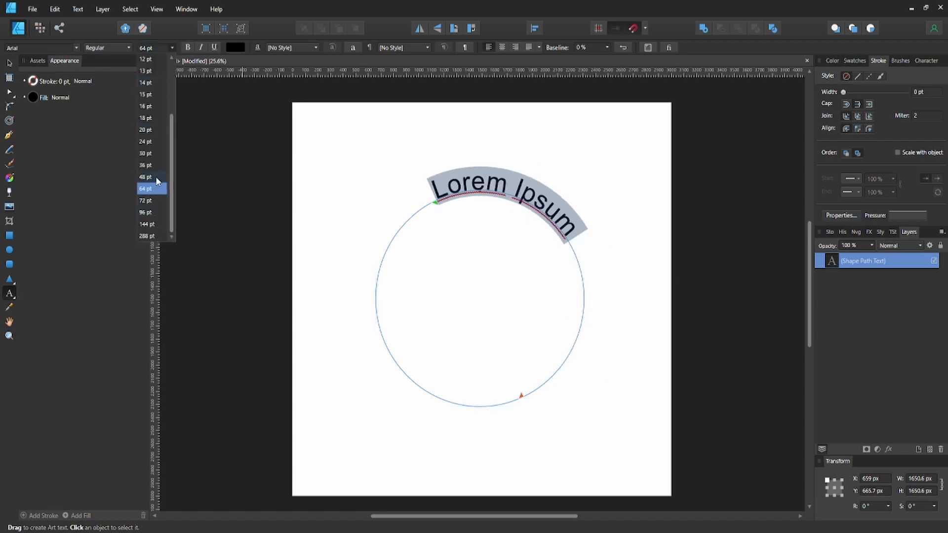
pyautogui.click(153, 188)
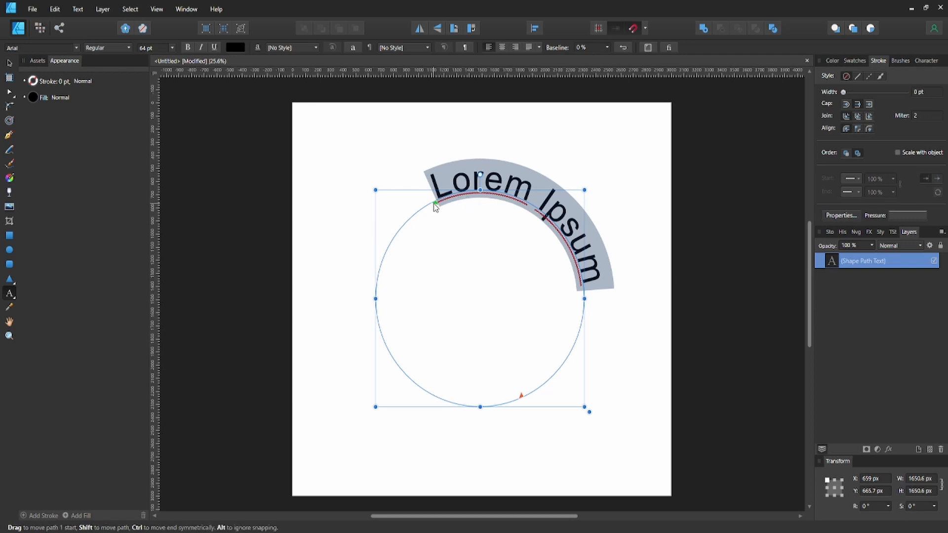
# Slide the path text's start point counter-clockwise to the circle's left side
pyautogui.moveTo(436, 207); pyautogui.dragTo(433, 208)
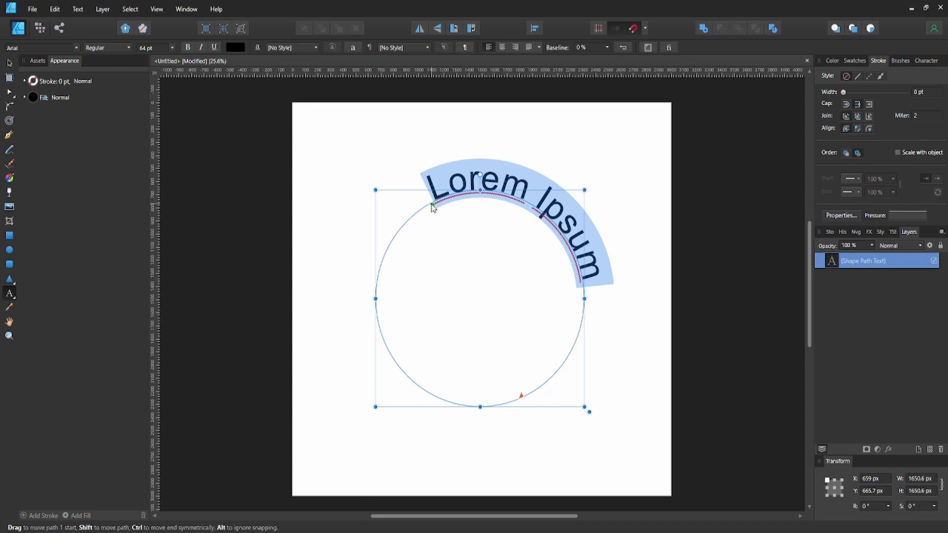
pyautogui.moveTo(433, 208); pyautogui.dragTo(409, 214)
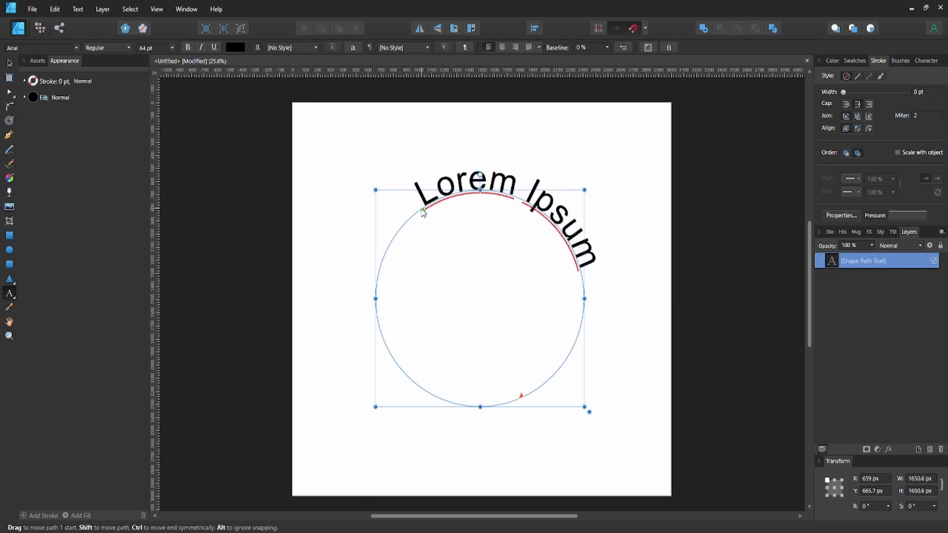
pyautogui.moveTo(421, 211); pyautogui.dragTo(379, 299)
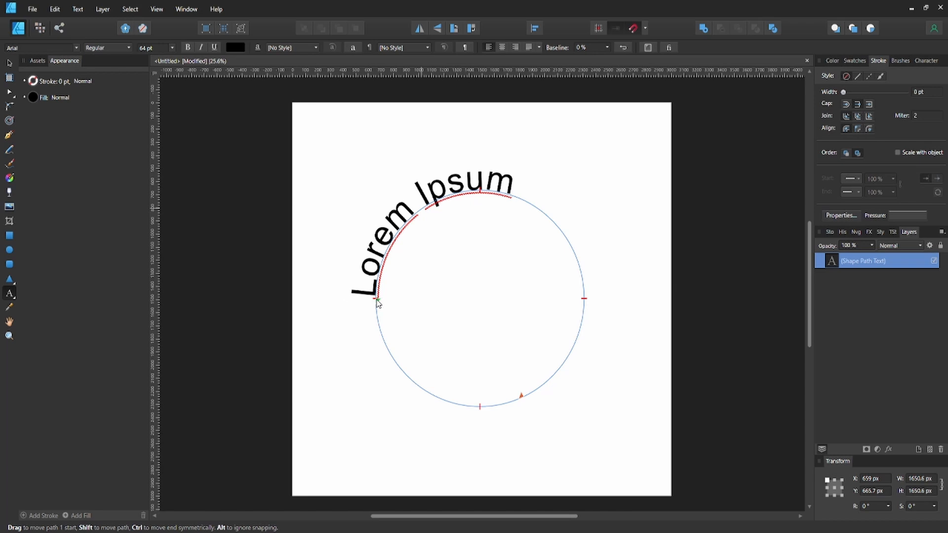
pyautogui.moveTo(377, 300); pyautogui.dragTo(378, 301)
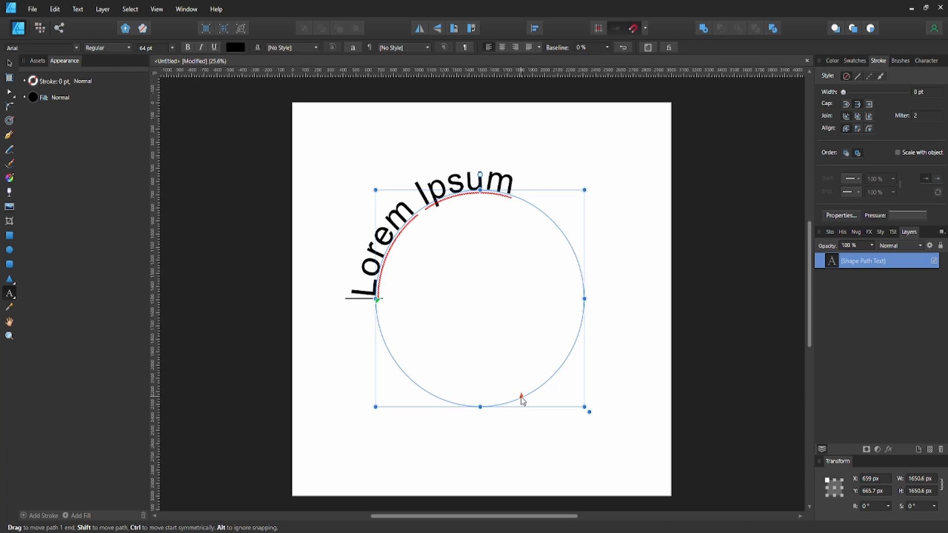
# Move the text path's end point up to the circle's right side
pyautogui.moveTo(522, 400); pyautogui.dragTo(589, 297)
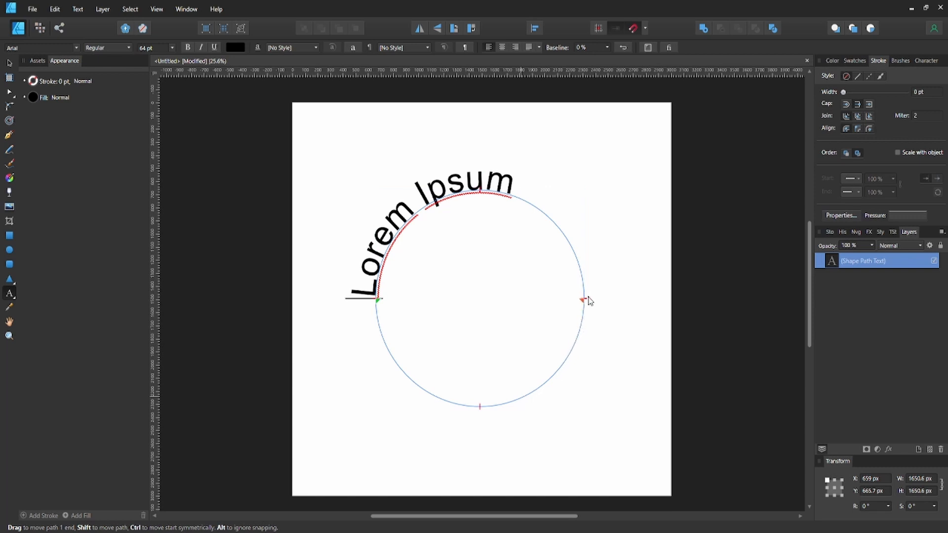
pyautogui.moveTo(589, 300); pyautogui.dragTo(587, 300)
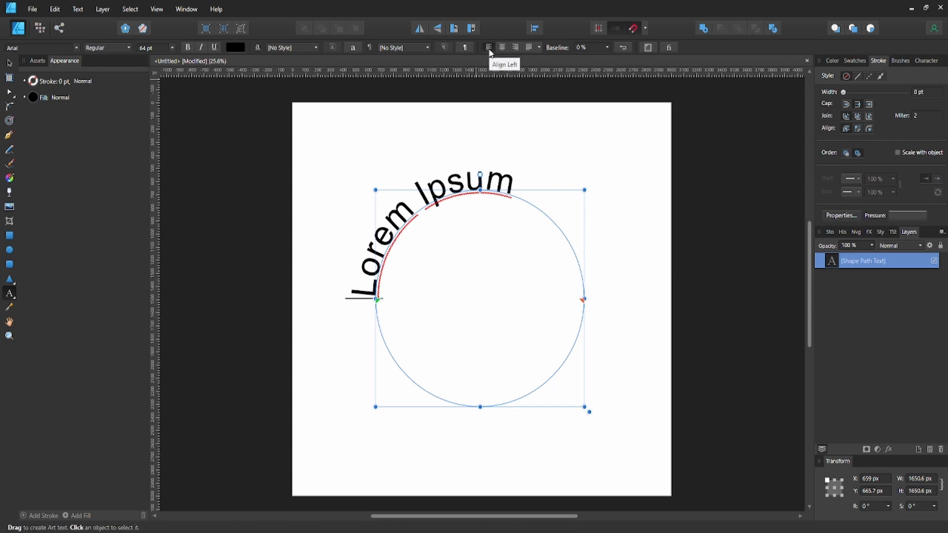
pyautogui.doubleClick(435, 192)
# Align Lorem Ipsum centred on the circle's top, leaving it upright after toggling Reverse Text Path
pyautogui.click(435, 192)
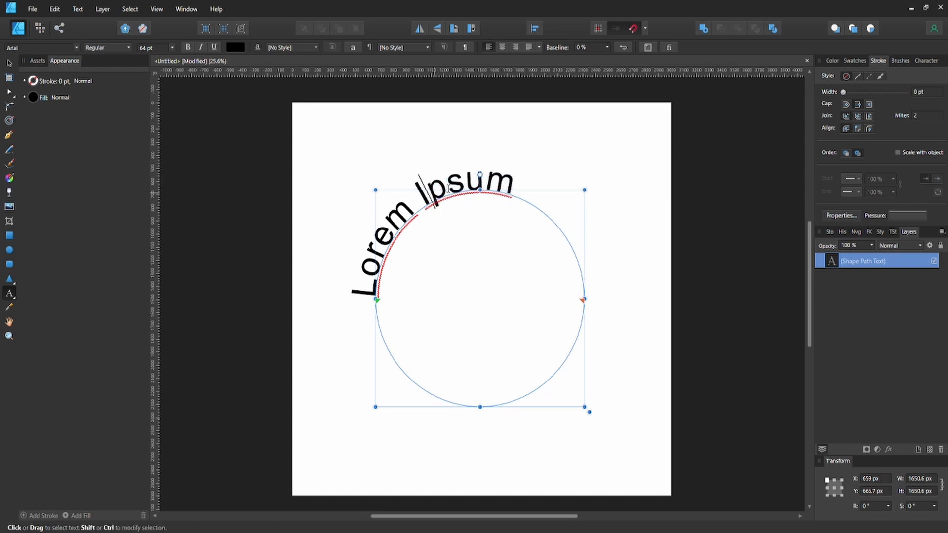
pyautogui.click(502, 47)
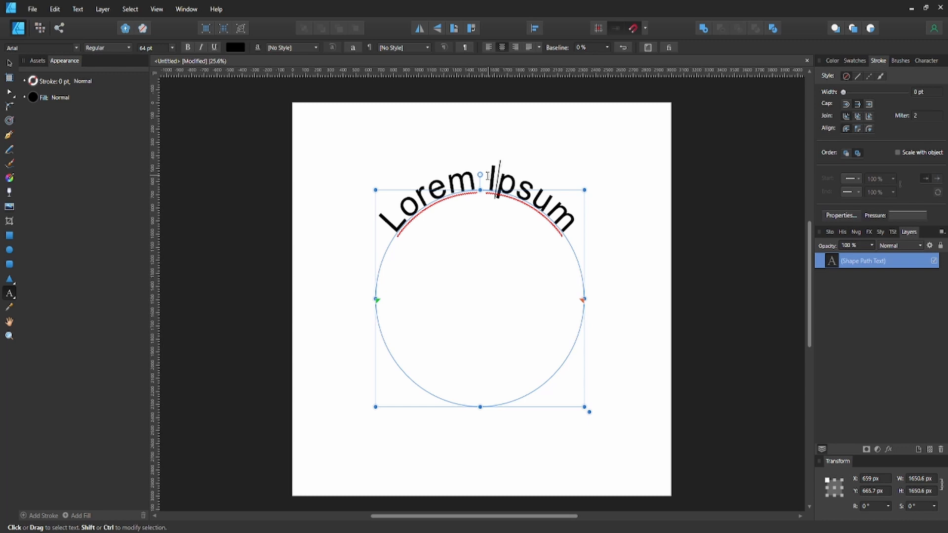
pyautogui.click(628, 47)
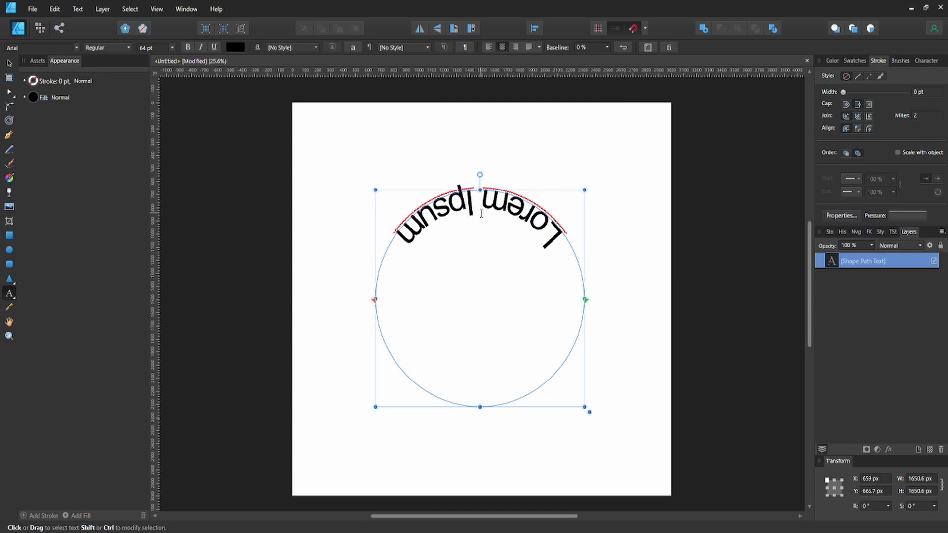
pyautogui.click(623, 48)
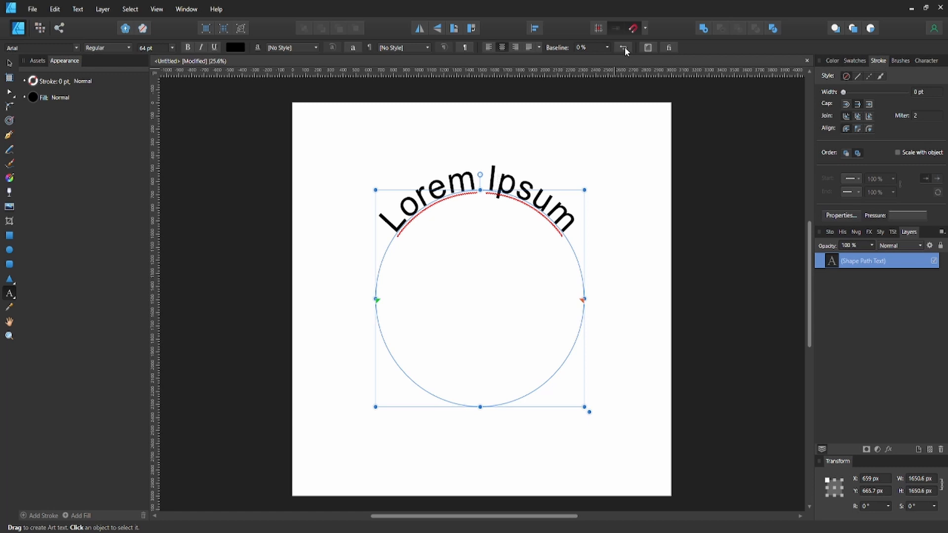
pyautogui.click(625, 46)
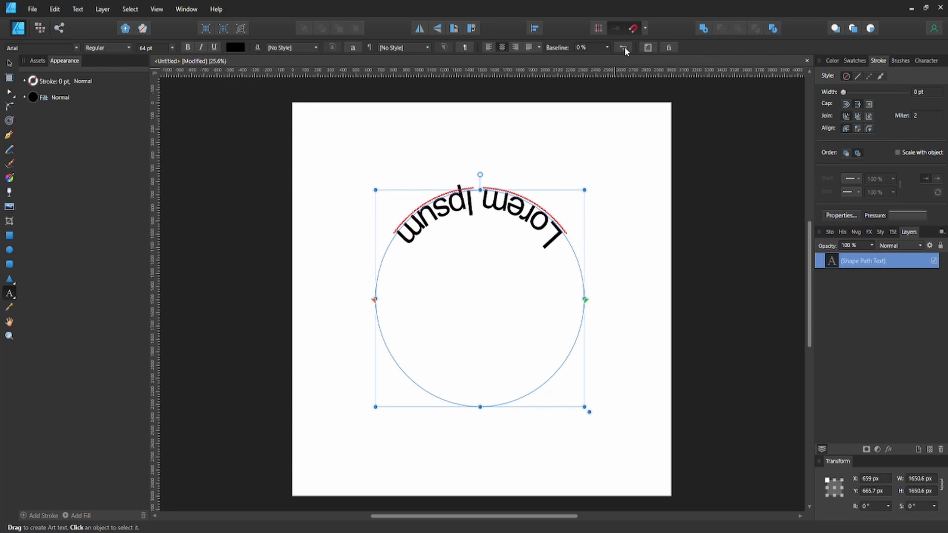
pyautogui.click(624, 47)
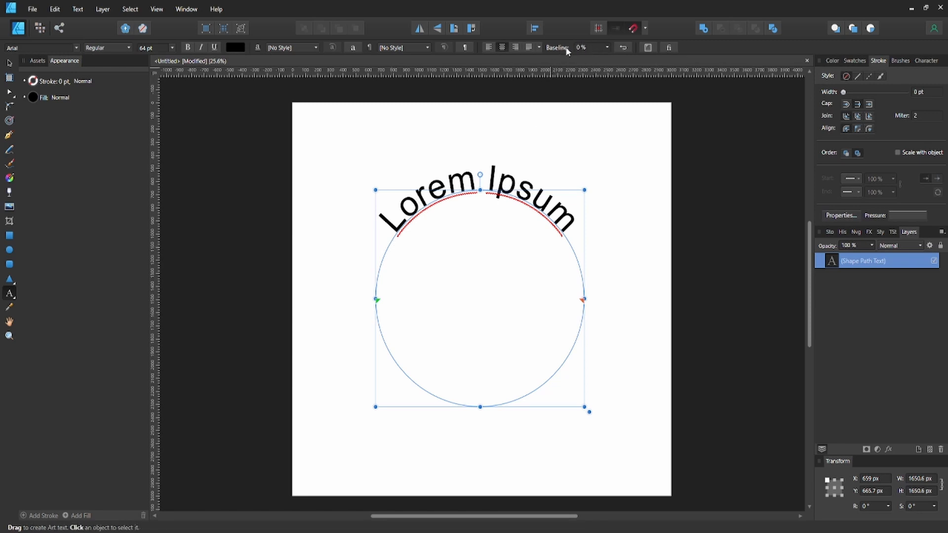
pyautogui.click(582, 47)
# Set the curved text's baseline to 80 % so it sits inside the circle
pyautogui.click(594, 48)
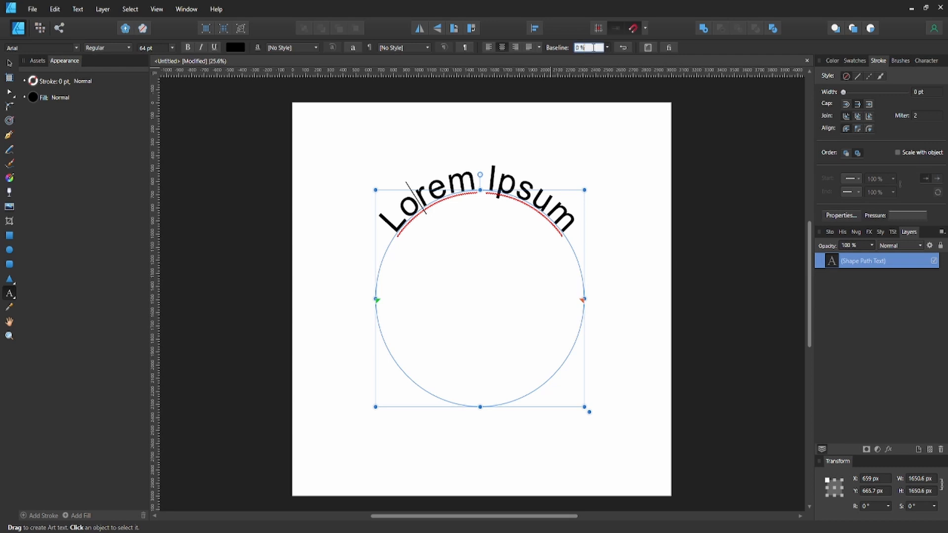
pyautogui.click(607, 48)
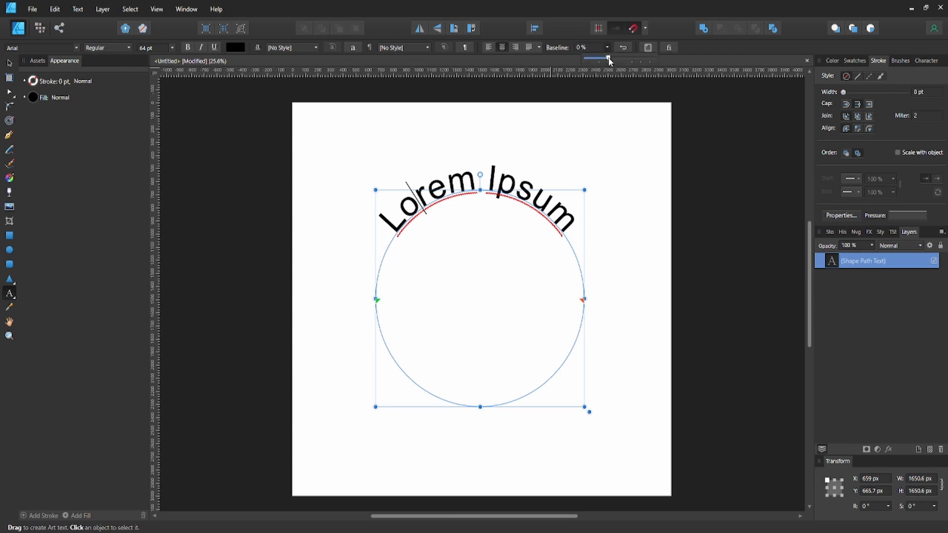
pyautogui.moveTo(609, 60); pyautogui.dragTo(645, 60)
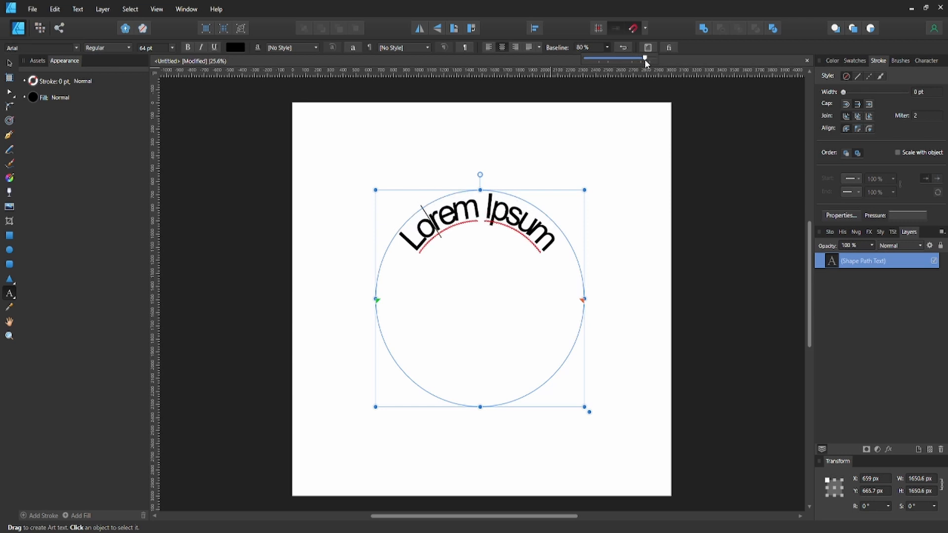
pyautogui.click(545, 219)
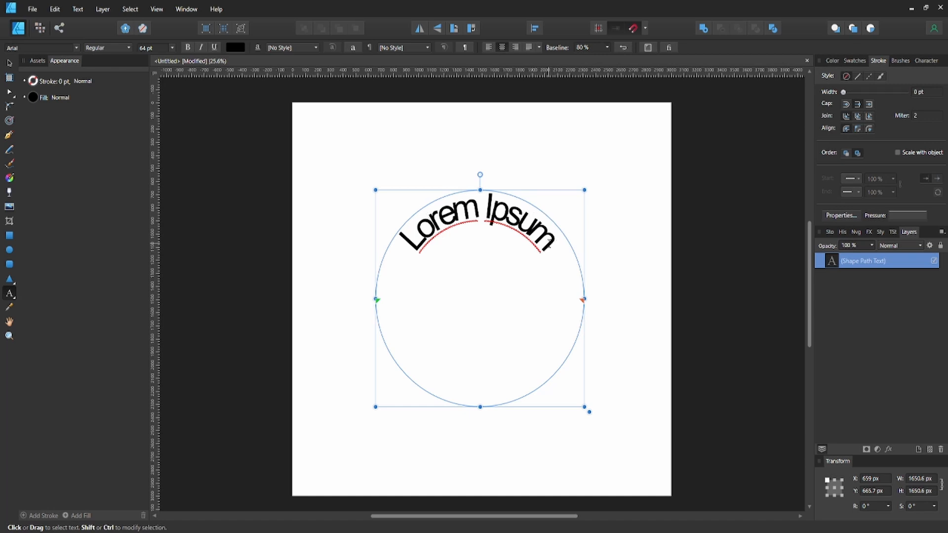
# Select all of Lorem Ipsum and widen its letter spacing by three tracking steps
pyautogui.click(549, 242)
pyautogui.hotkey('ctrl', 'shift', 'Left')
pyautogui.hotkey('ctrl', 'shift', 'Left')
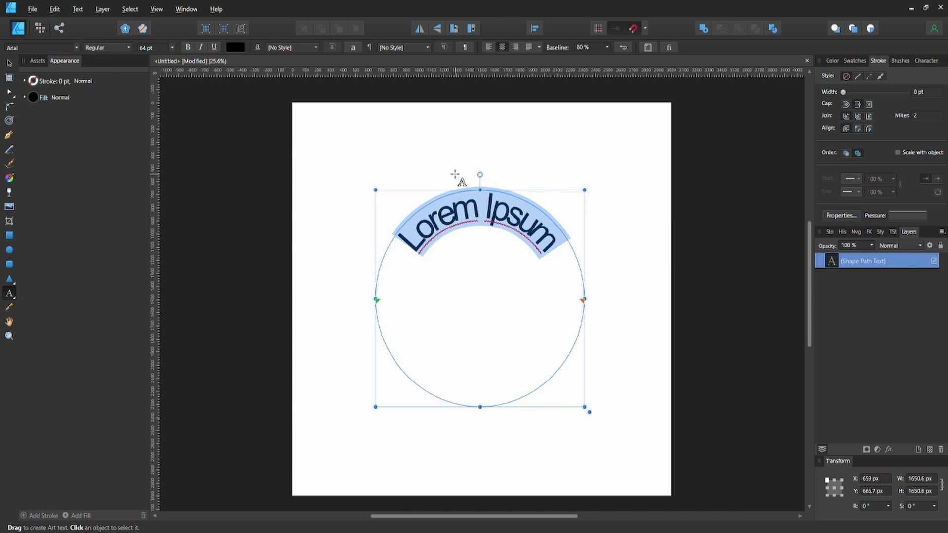
pyautogui.hotkey('alt', 'Right')
pyautogui.hotkey('alt', 'Right')
pyautogui.hotkey('alt', 'Right')
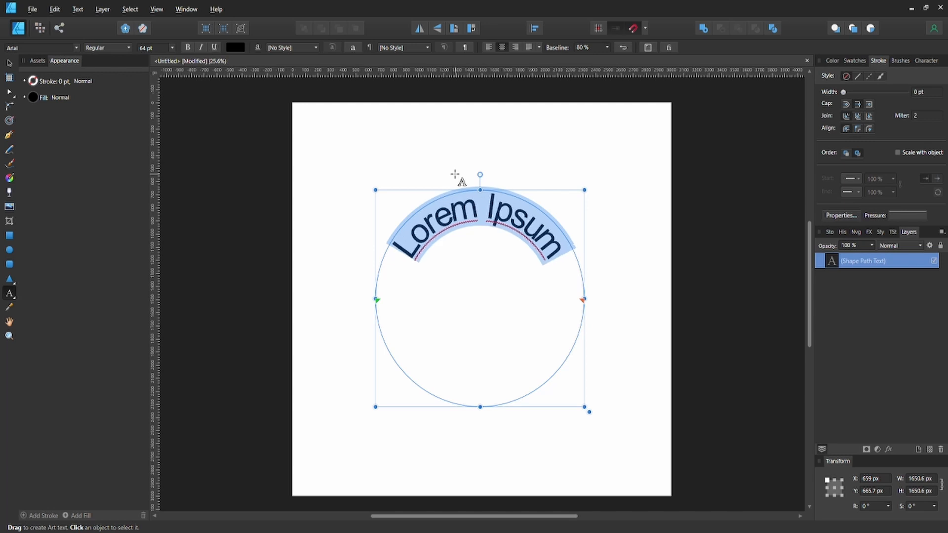
pyautogui.hotkey('alt', 'Right')
pyautogui.hotkey('alt', 'Right')
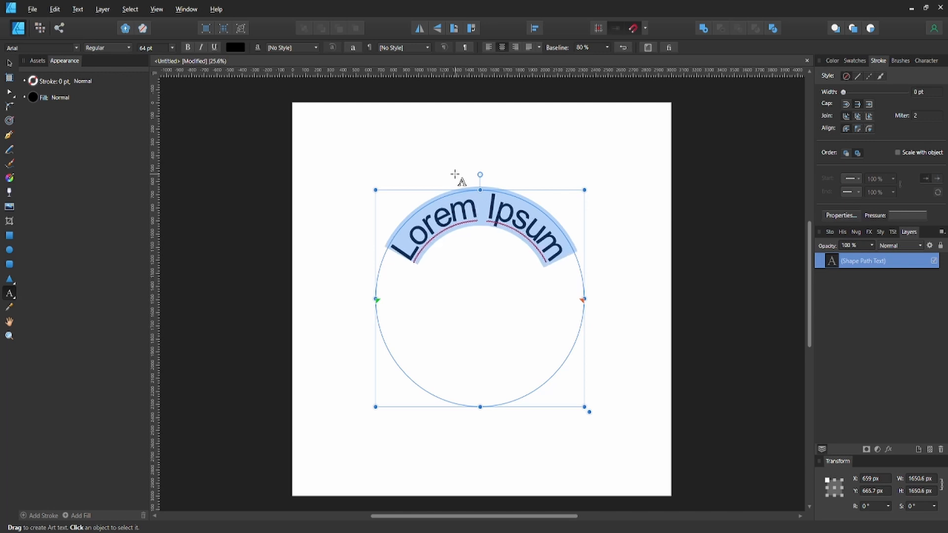
pyautogui.hotkey('alt', 'Right')
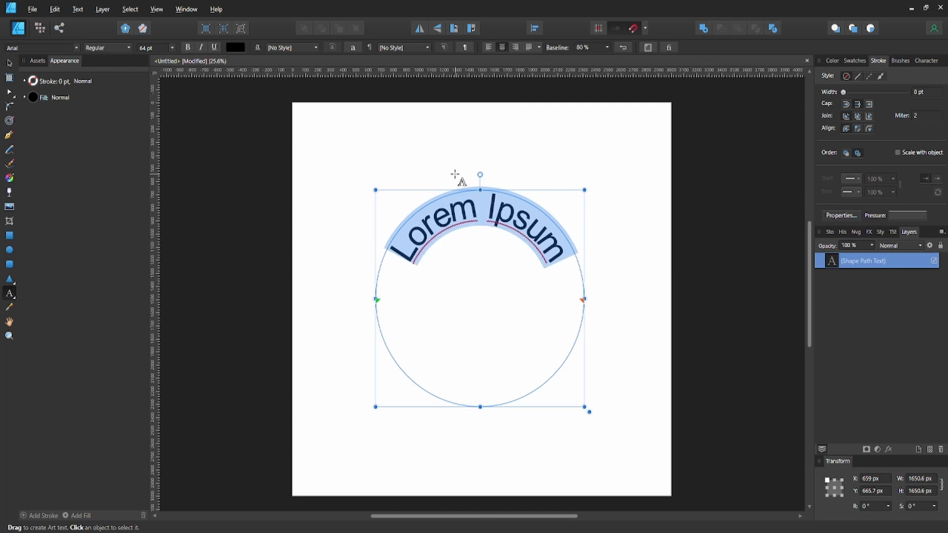
pyautogui.click(497, 215)
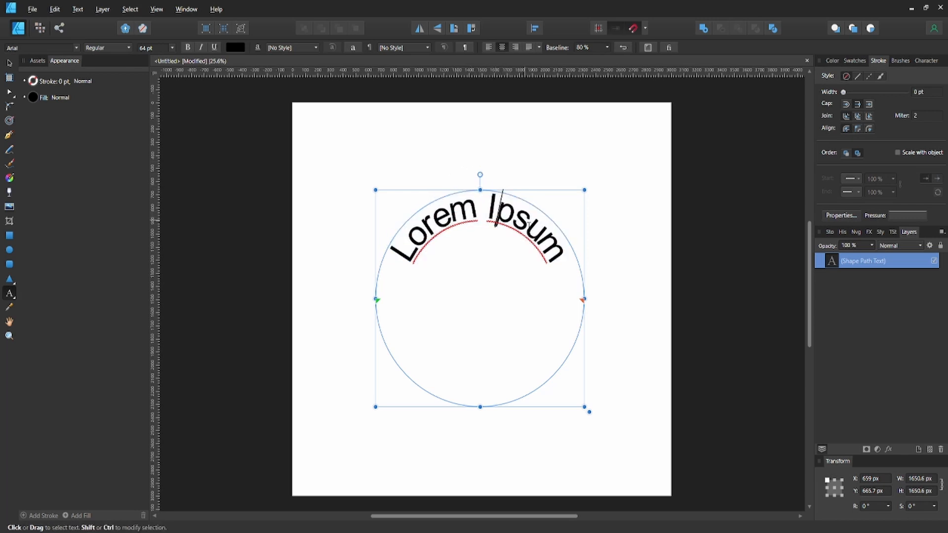
pyautogui.click(545, 234)
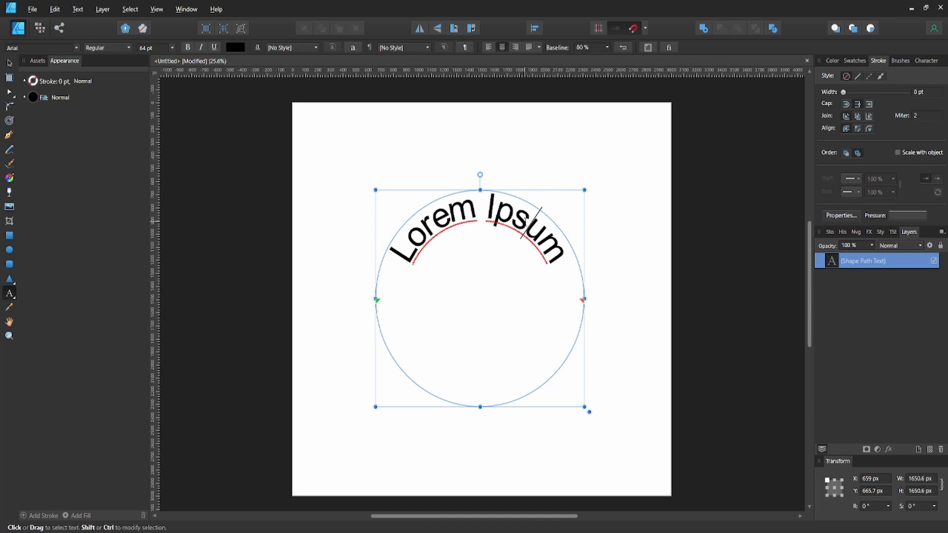
pyautogui.click(496, 208)
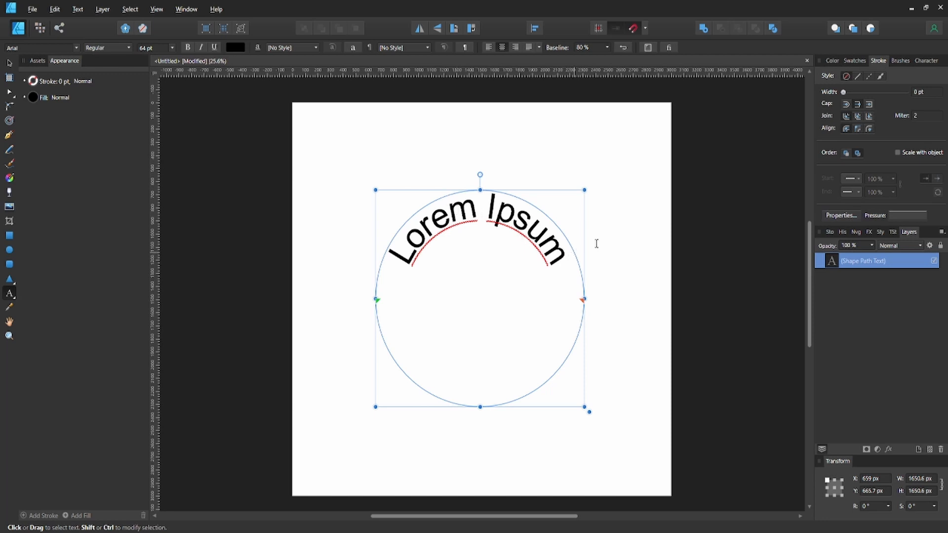
pyautogui.press('Escape')
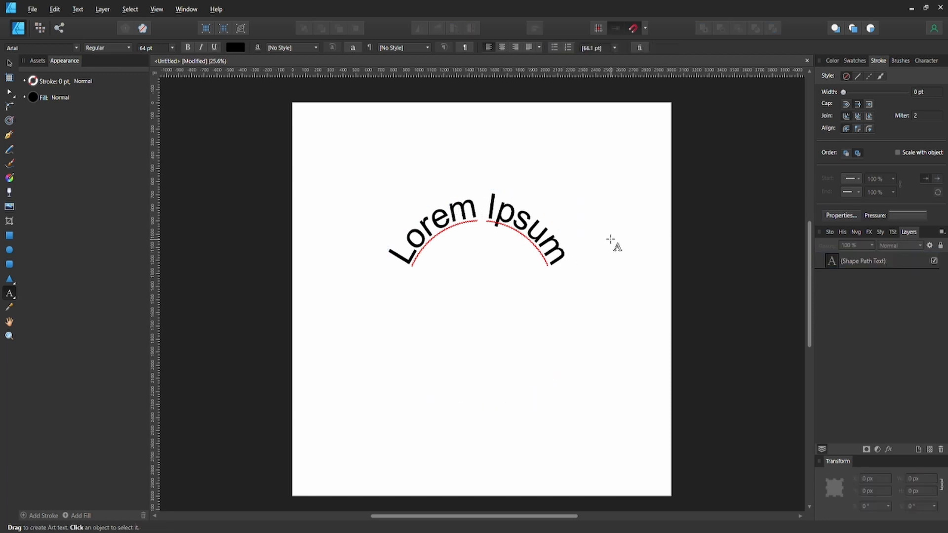
pyautogui.click(569, 262)
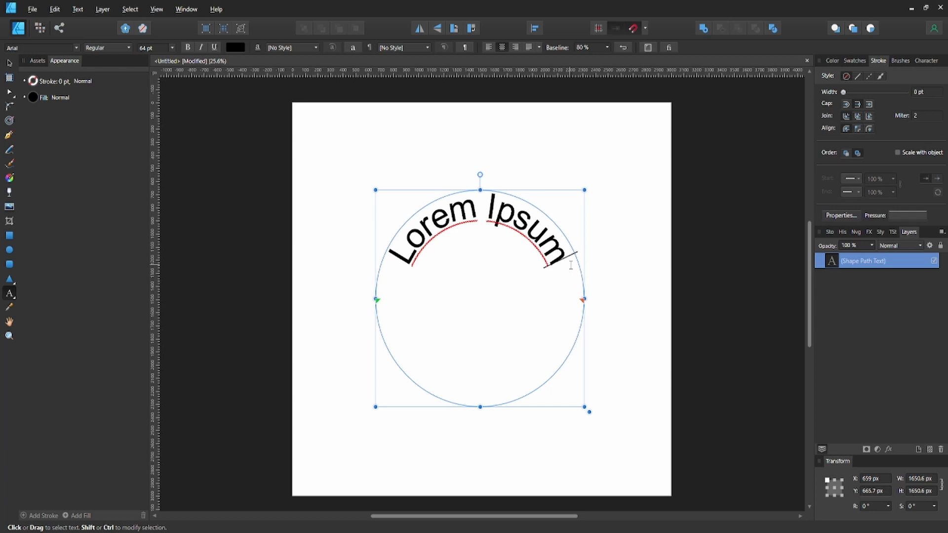
# Type a second 'Lorem Ipsum' on the circle and slide its start to the circle's left side
pyautogui.press('Return')
pyautogui.write('Lorem')
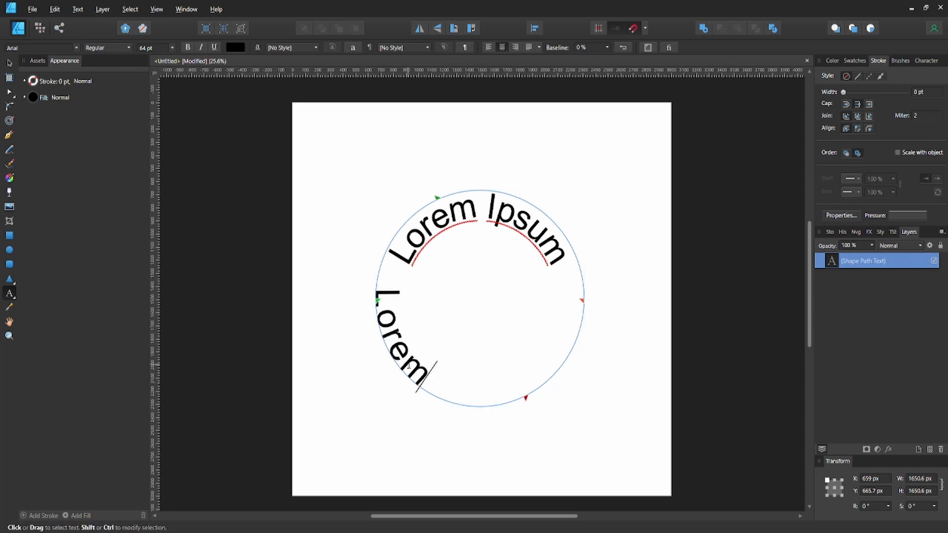
pyautogui.write(' Ips')
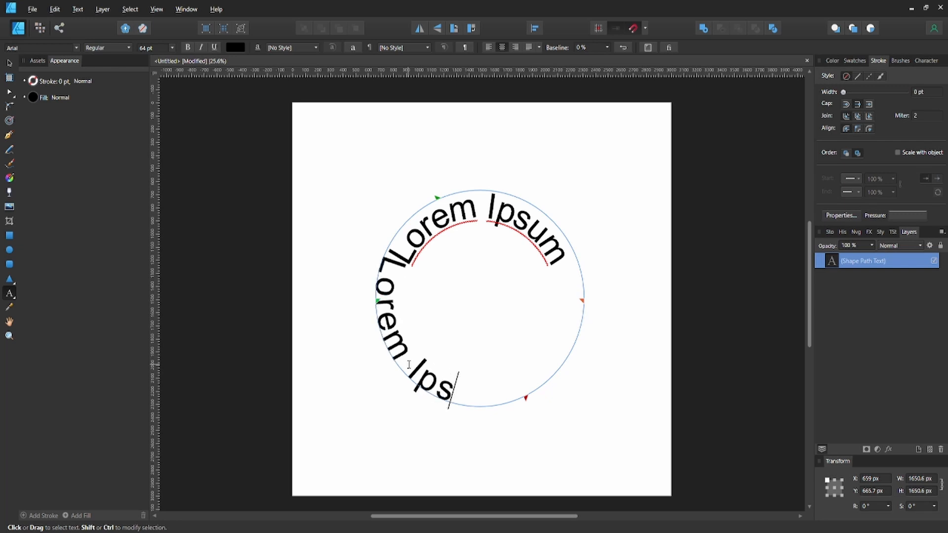
pyautogui.write('um')
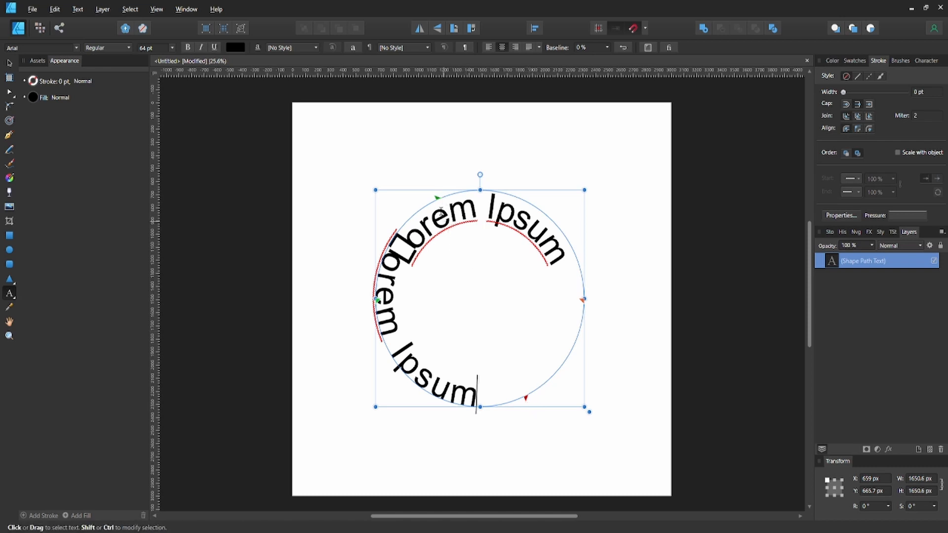
pyautogui.moveTo(437, 199); pyautogui.dragTo(379, 300)
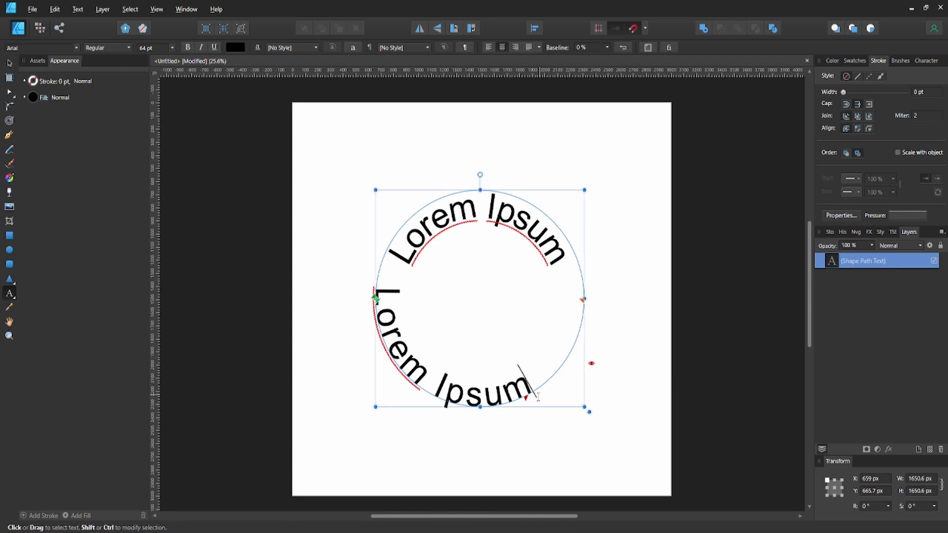
# Move the lower text's end up the circle's right side, then select the whole lower line
pyautogui.moveTo(527, 404); pyautogui.dragTo(588, 302)
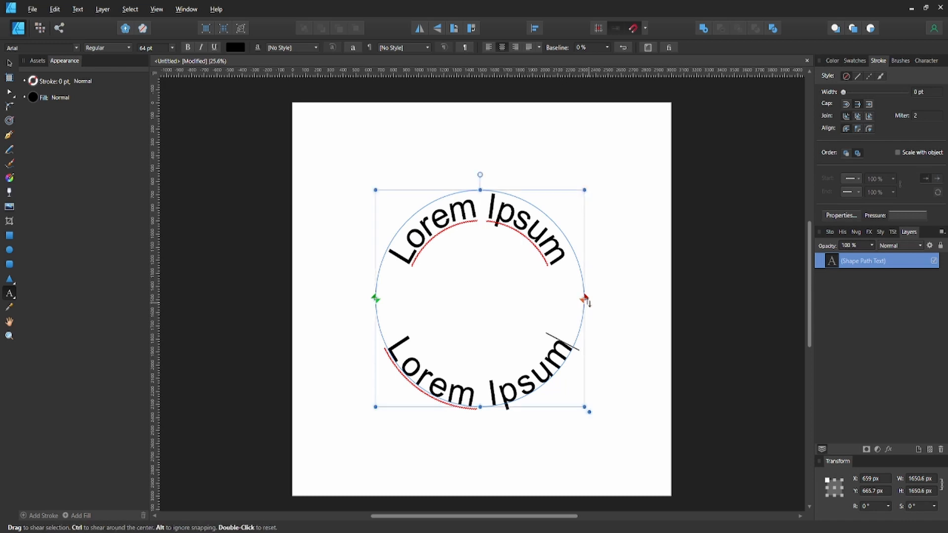
pyautogui.click(480, 386)
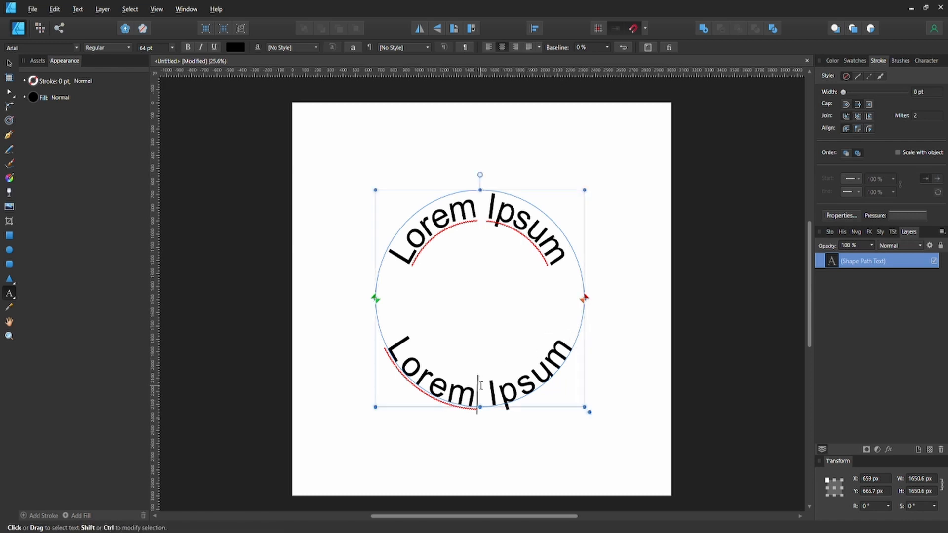
pyautogui.tripleClick(489, 389)
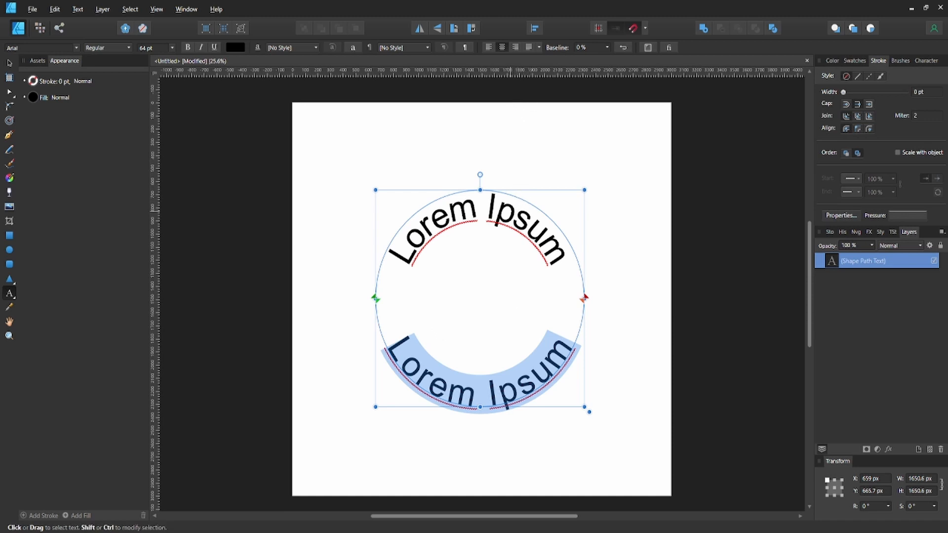
# Resize the bottom Lorem Ipsum to 52 pt and finish editing the text
pyautogui.tripleClick(493, 384)
pyautogui.click(158, 47)
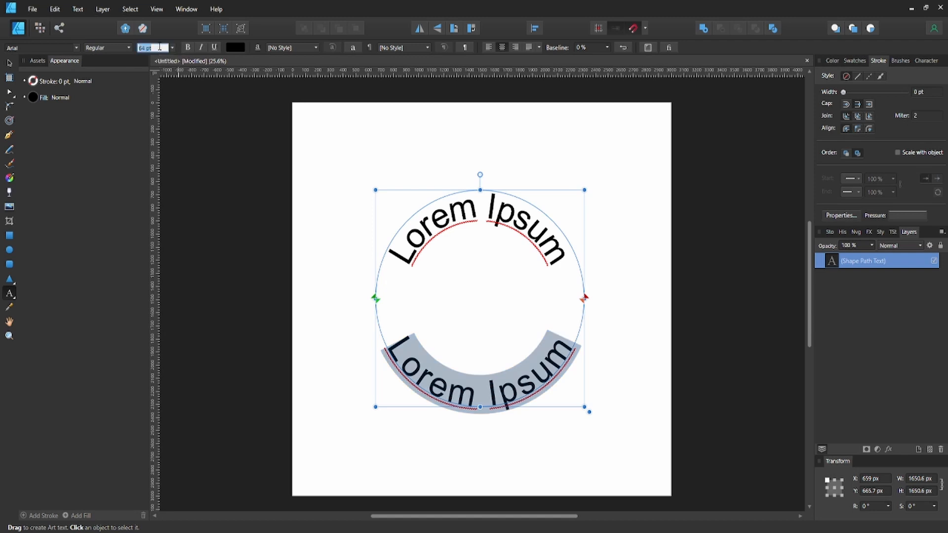
pyautogui.write('65')
pyautogui.press('Return')
pyautogui.scroll(4, 158, 45)
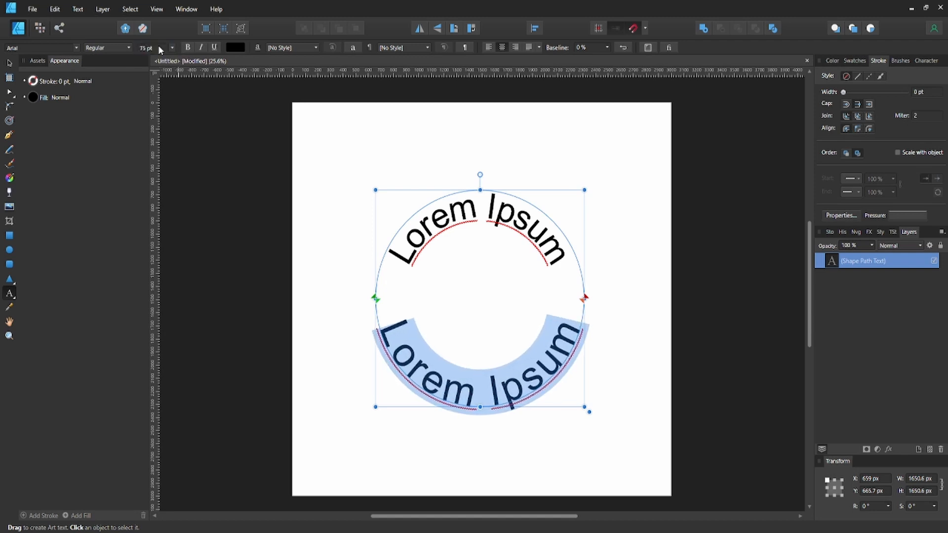
pyautogui.scroll(-10, 160, 46)
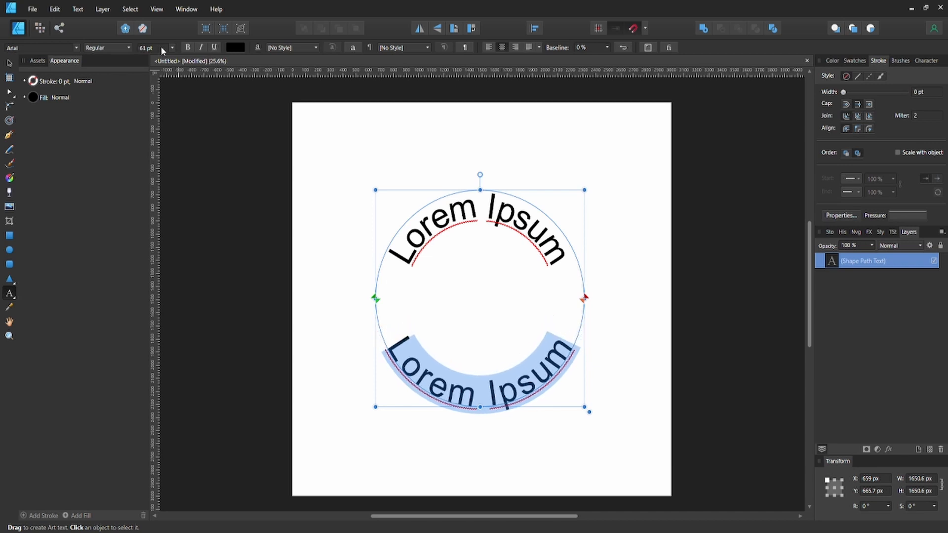
pyautogui.scroll(-8, 160, 46)
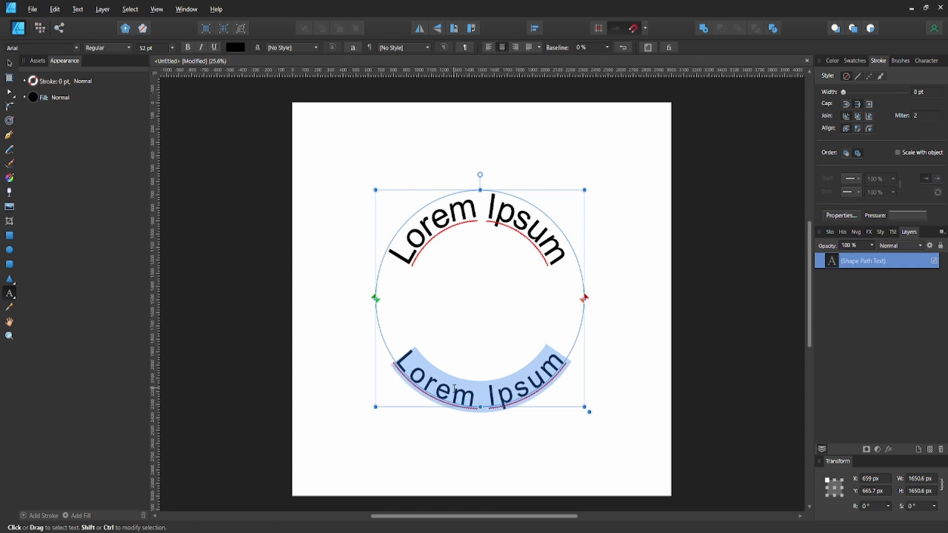
pyautogui.click(516, 396)
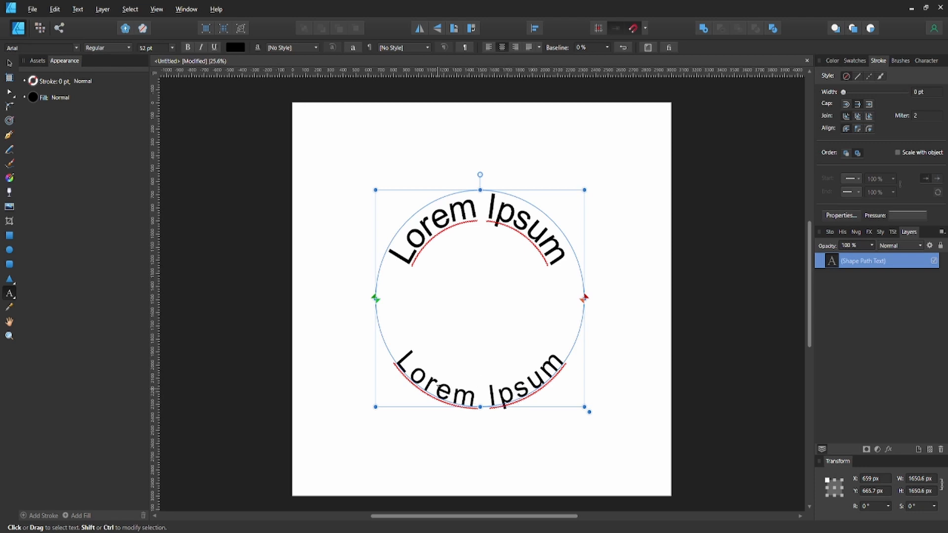
pyautogui.press('Escape')
pyautogui.press('Escape')
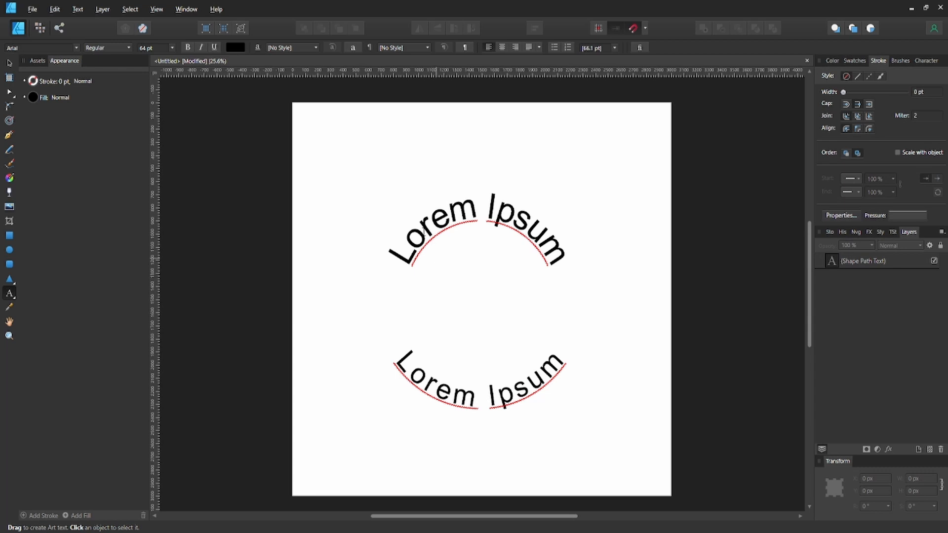
# Draw a three-node S-shaped wave, about 1963.5 × 333.7 px, above the top text
pyautogui.press('p')
pyautogui.click(344, 206)
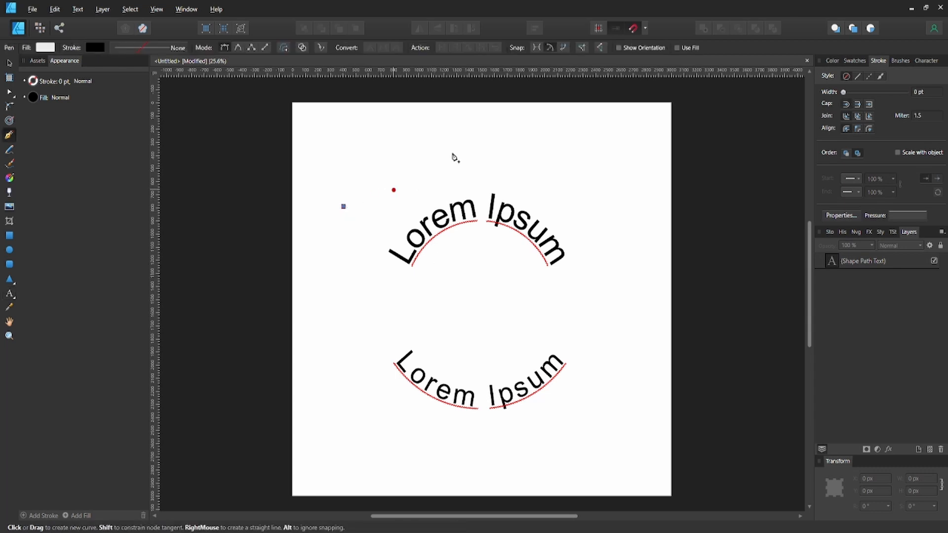
pyautogui.click(489, 166)
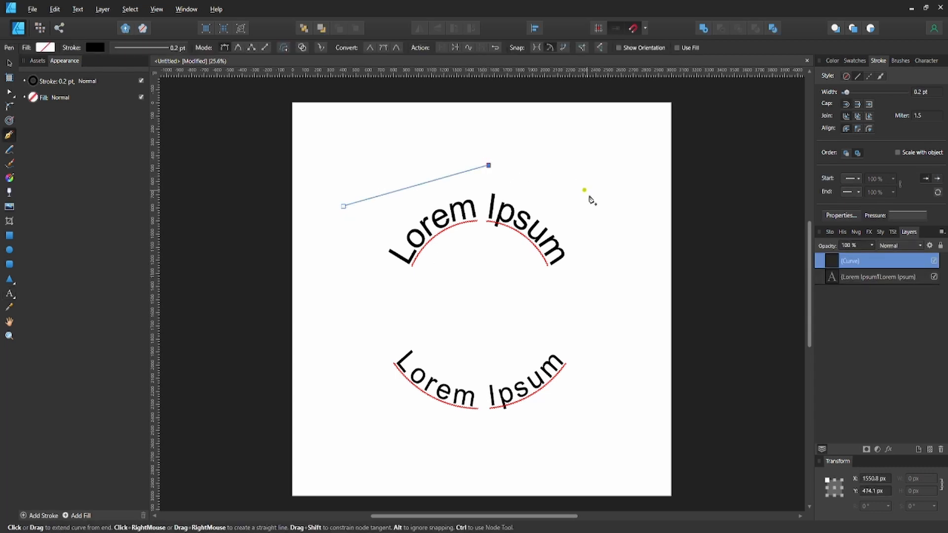
pyautogui.click(591, 196)
pyautogui.press('a')
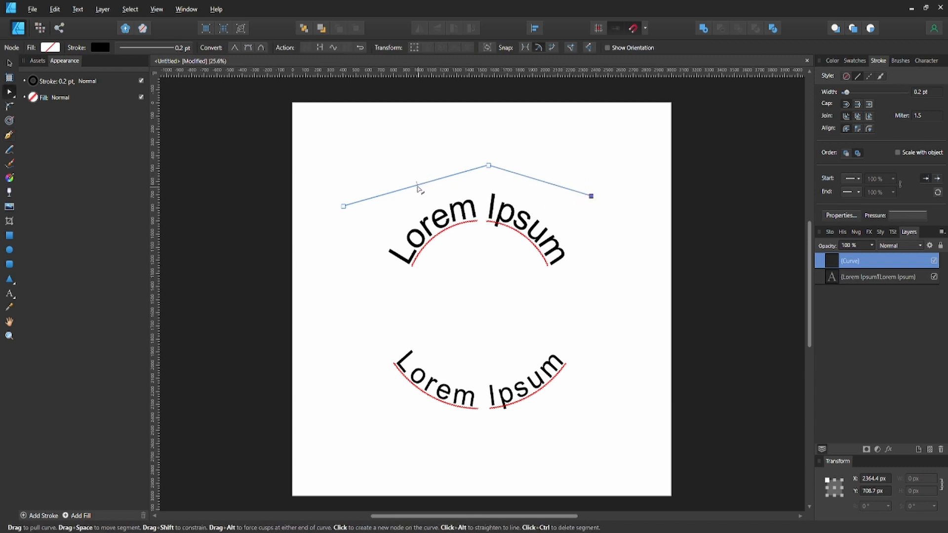
pyautogui.moveTo(421, 186); pyautogui.dragTo(411, 170)
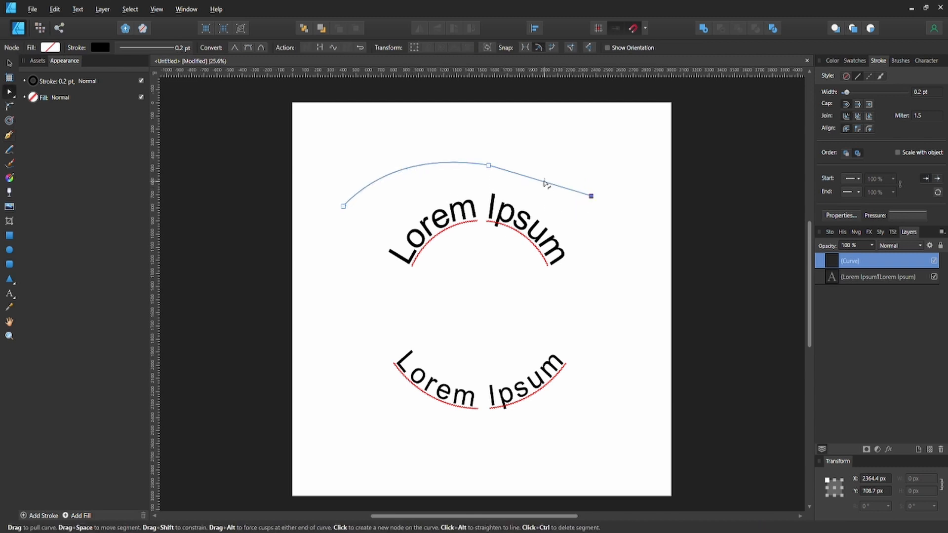
pyautogui.moveTo(545, 193); pyautogui.dragTo(546, 204)
pyautogui.moveTo(544, 206); pyautogui.dragTo(546, 206)
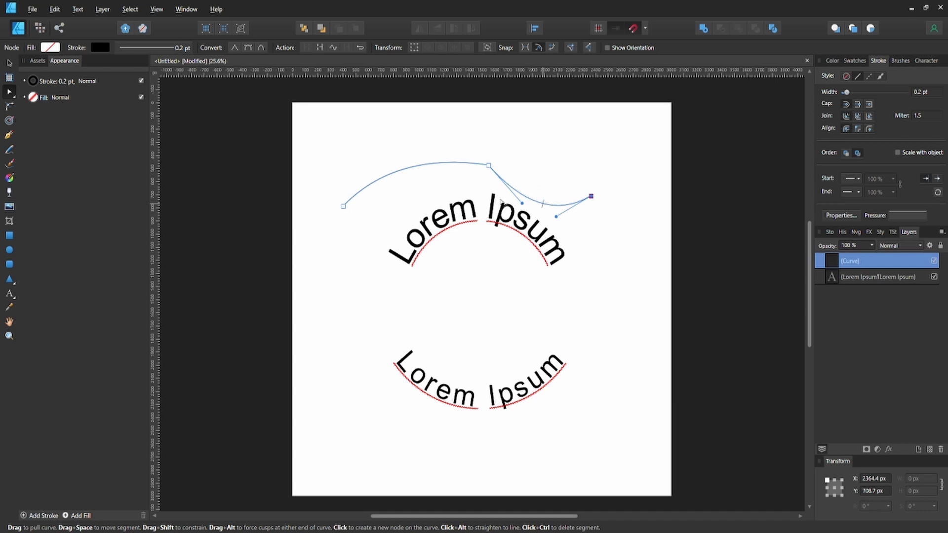
pyautogui.press('t')
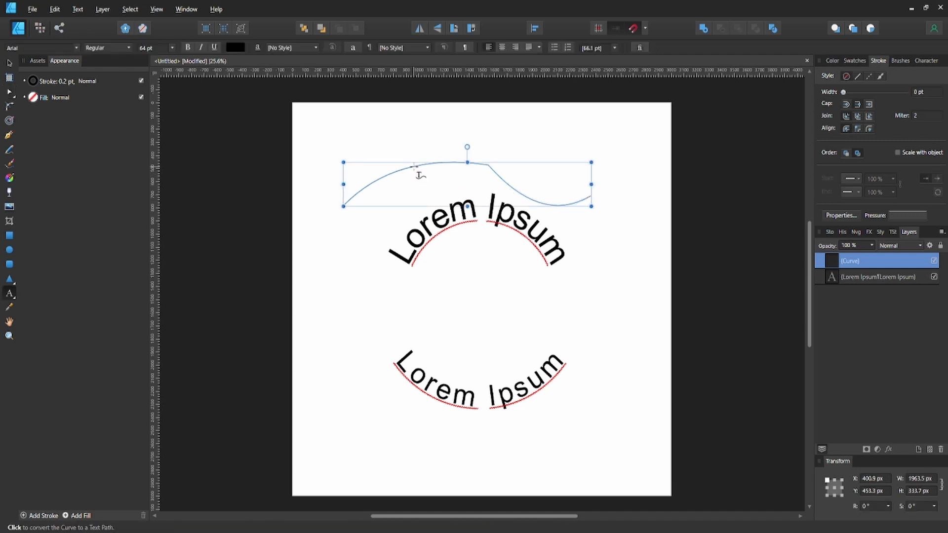
# Type 'Lorem ipsum' on the wavy curve and widen its path to about 2233.4 px
pyautogui.click(414, 170)
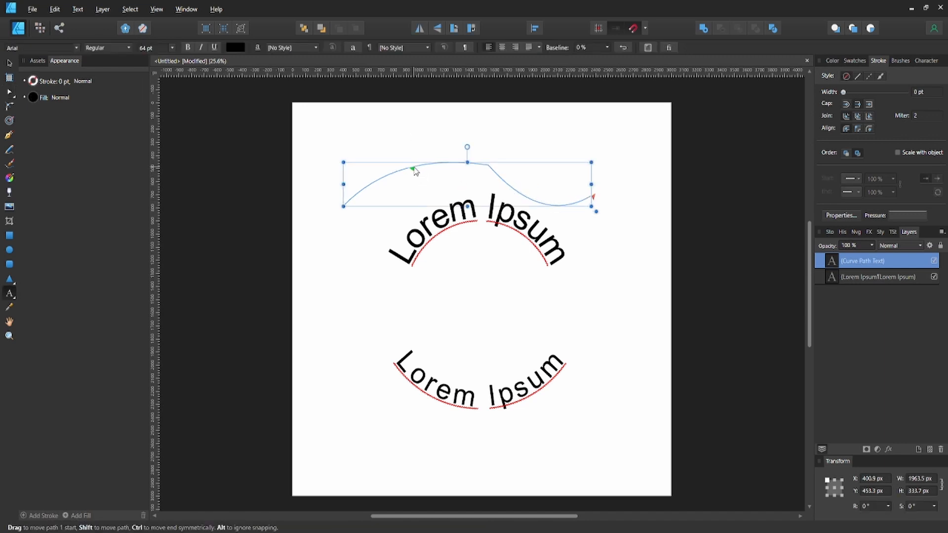
pyautogui.write('Lorem')
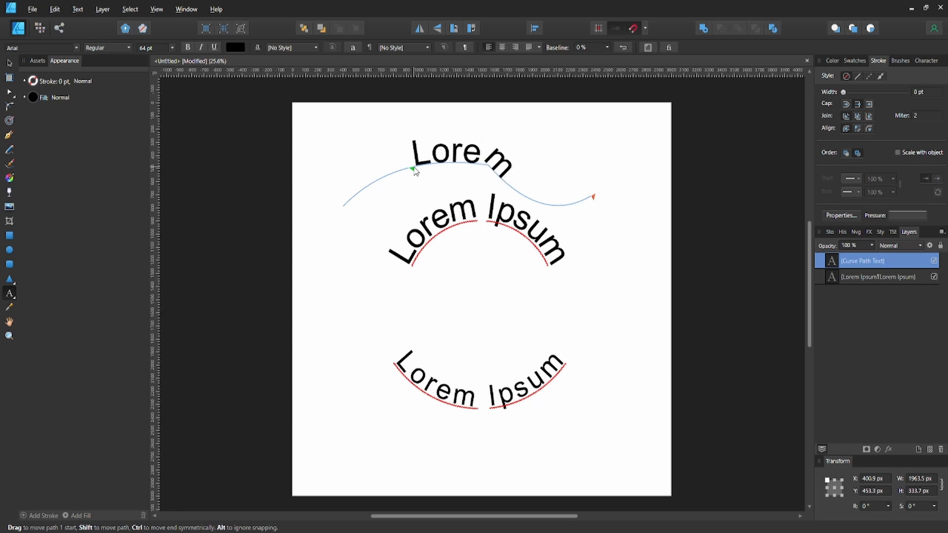
pyautogui.write(' ipsum')
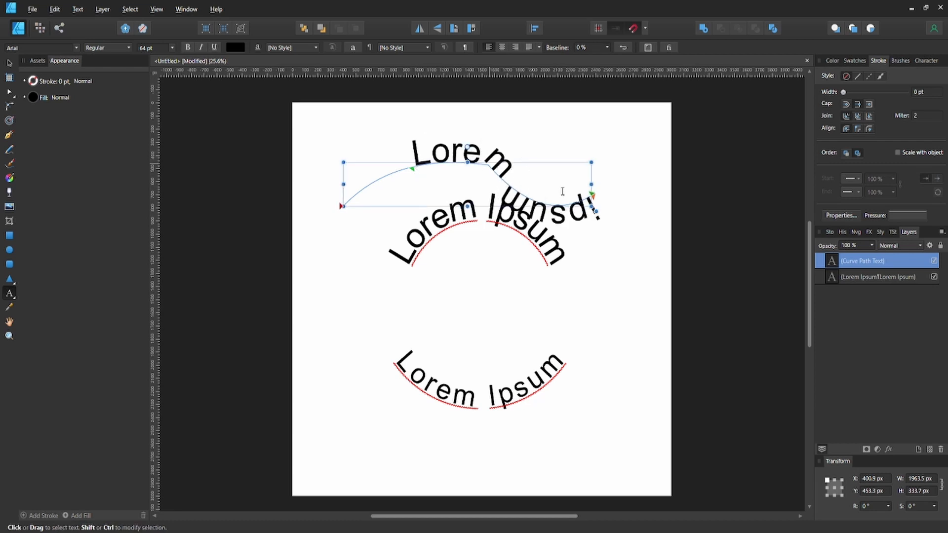
pyautogui.moveTo(591, 184); pyautogui.dragTo(626, 183)
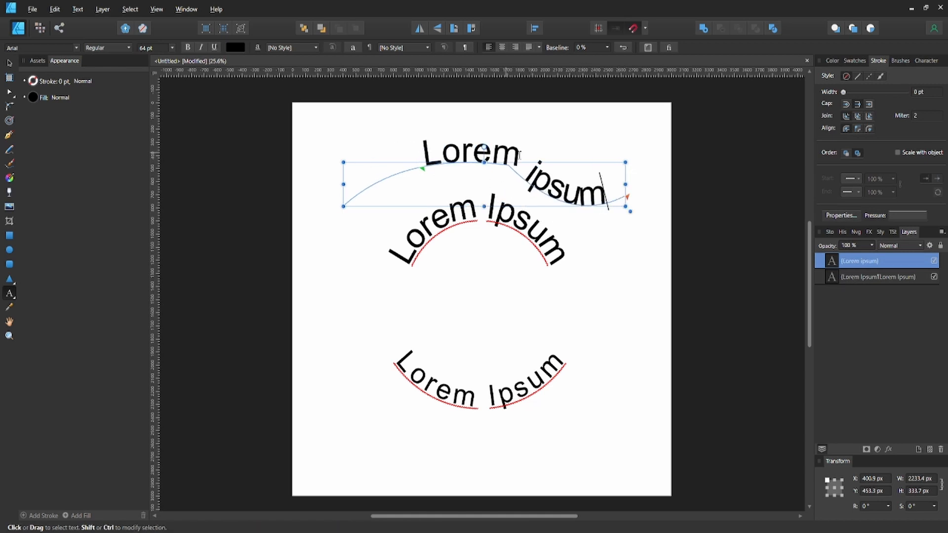
pyautogui.press('Escape')
pyautogui.press('Escape')
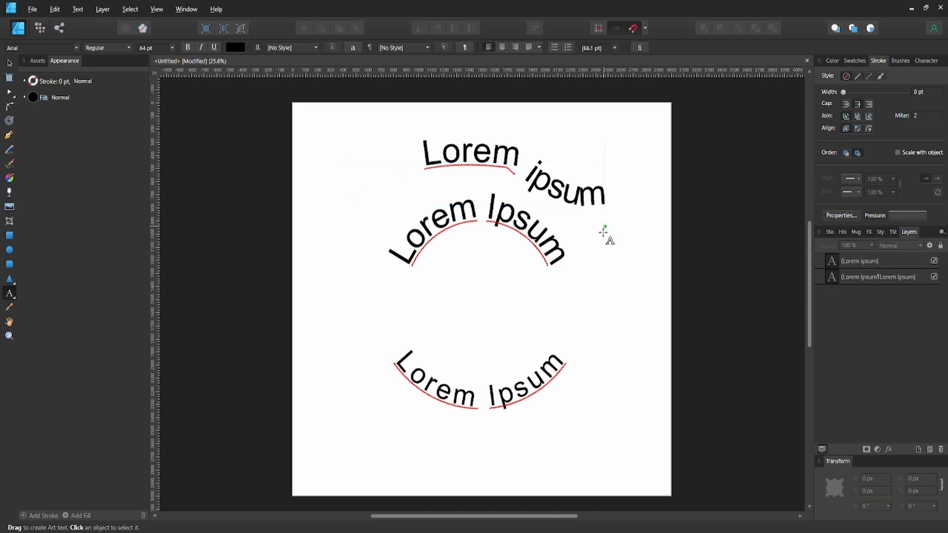